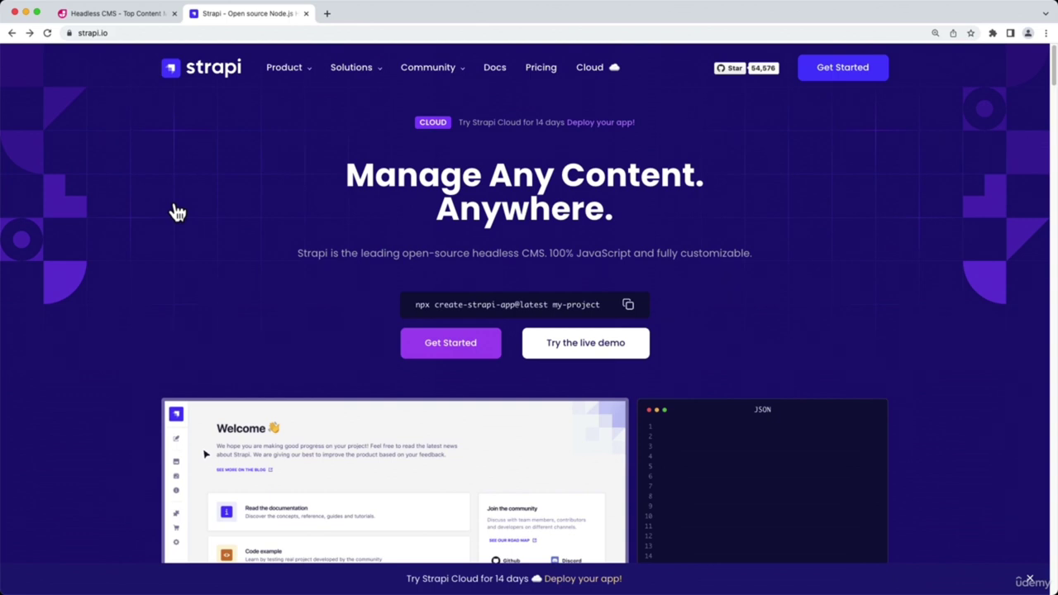
# Switch to Terminal and list ~/Projects, which contains only next-reviews
pyautogui.click(145, 13)
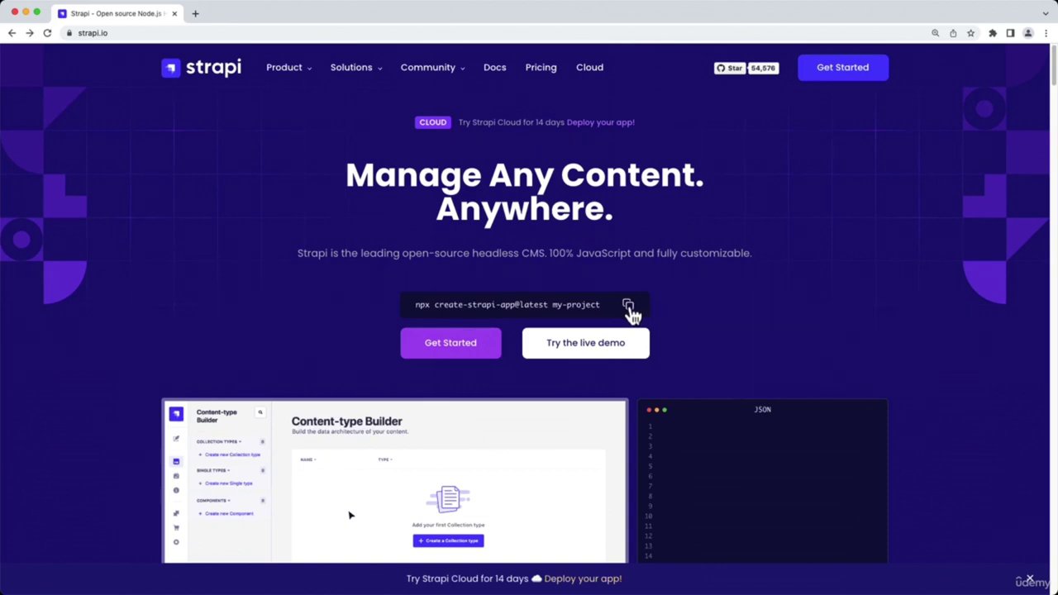
pyautogui.press('super+Tab')
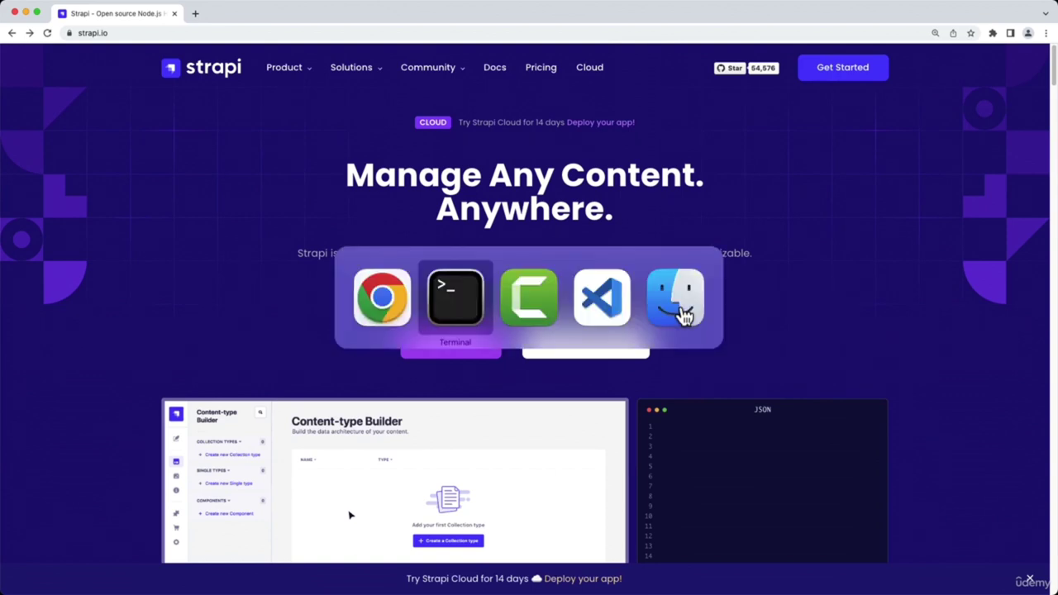
pyautogui.write('ls')
pyautogui.press('Return')
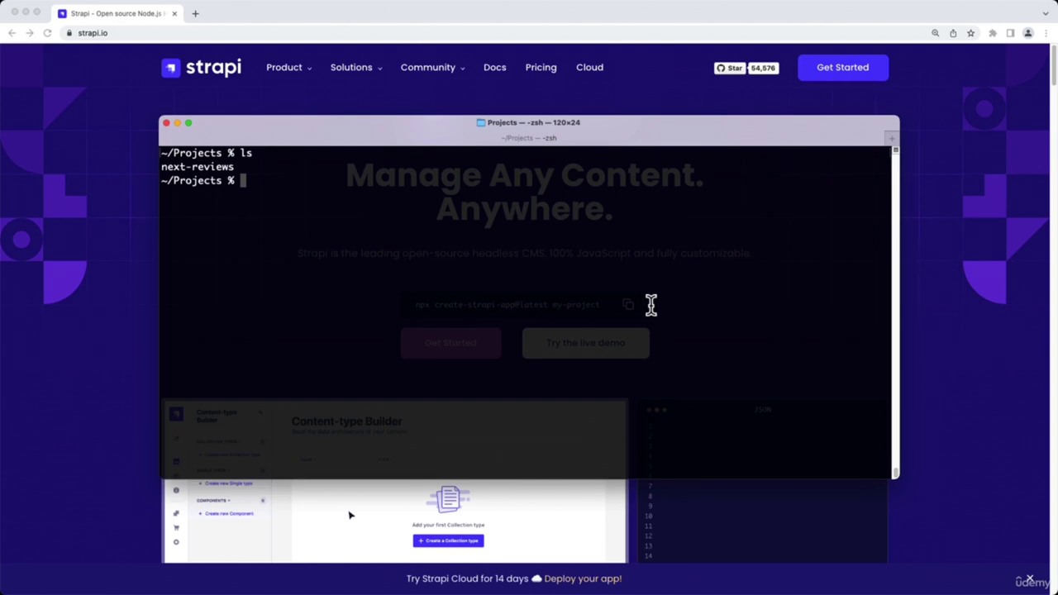
# Create a Quickstart Strapi project named my-cms from the pasted npx command
pyautogui.write('npx create-strapi-app@latest my-project')
pyautogui.press('BackSpace')
pyautogui.press('BackSpace')
pyautogui.press('BackSpace')
pyautogui.press('BackSpace')
pyautogui.press('BackSpace')
pyautogui.press('BackSpace')
pyautogui.press('BackSpace')
pyautogui.write('cms')
pyautogui.press('Return')
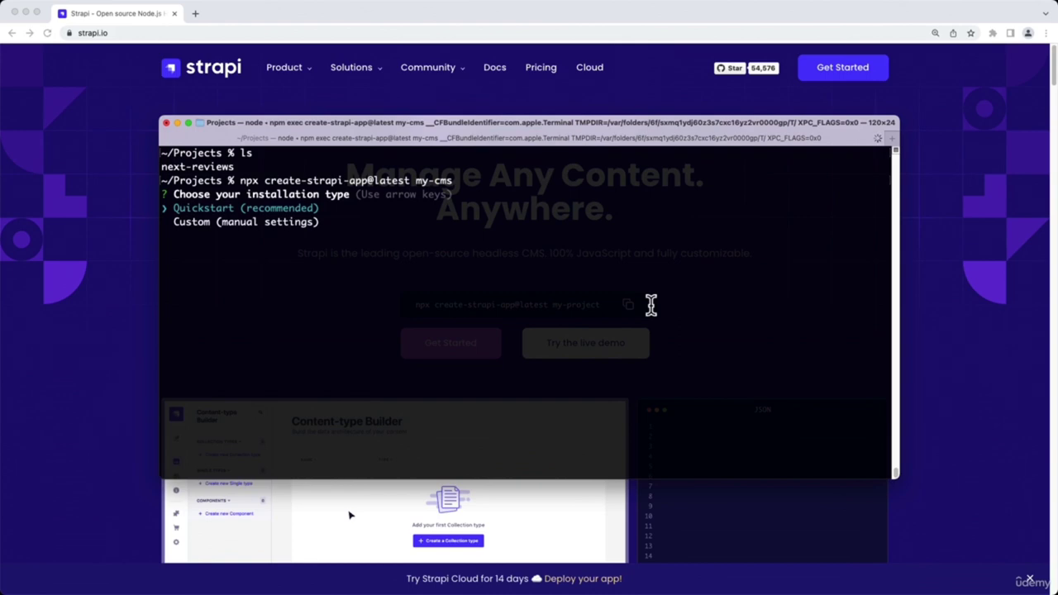
pyautogui.press('Return')
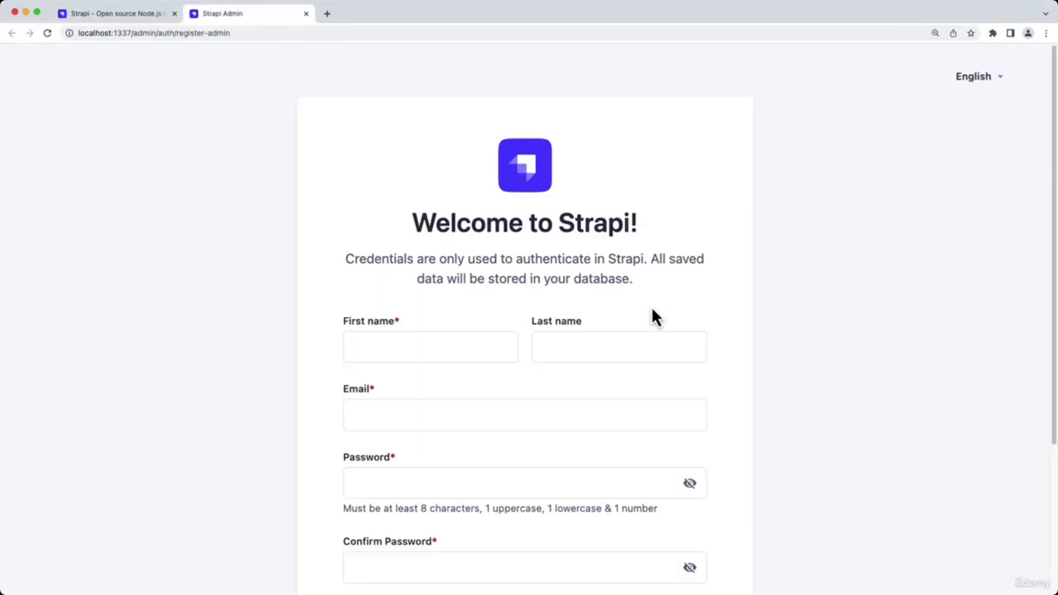
# Close the admin tab, stop the Strapi server and open my-cms in Visual Studio Code
pyautogui.click(305, 13)
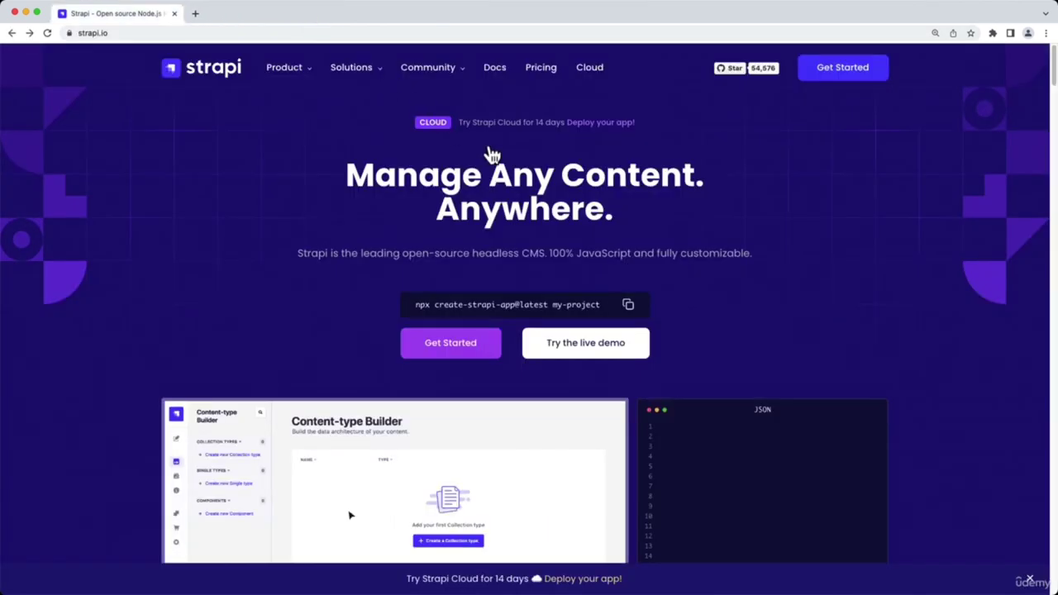
pyautogui.press('super+Tab')
pyautogui.hotkey('ctrl', 'c')
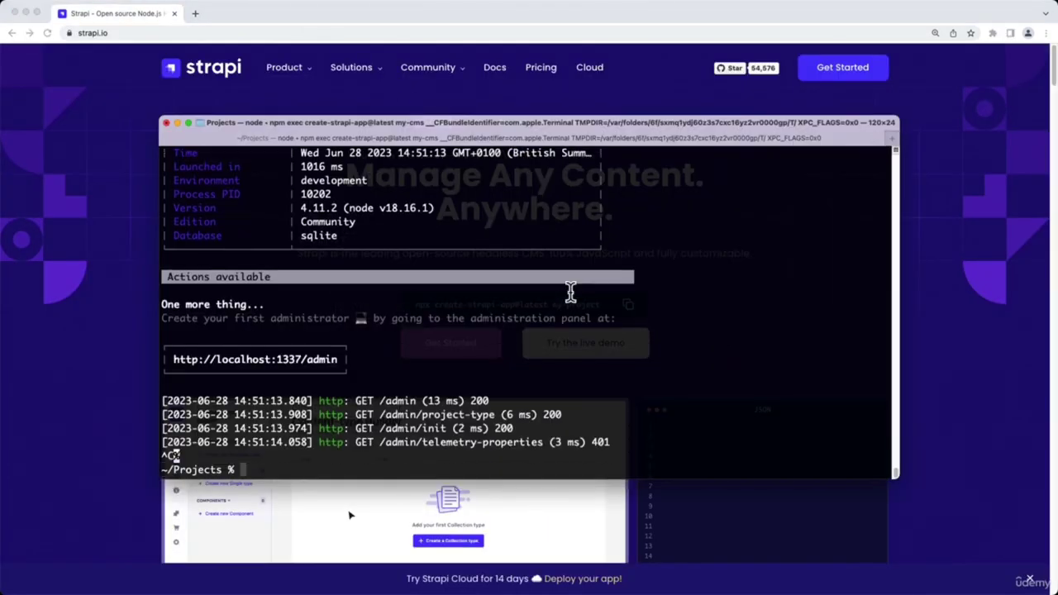
pyautogui.hotkey('ctrl', 'l')
pyautogui.write('code my')
pyautogui.press('Tab')
pyautogui.press('Return')
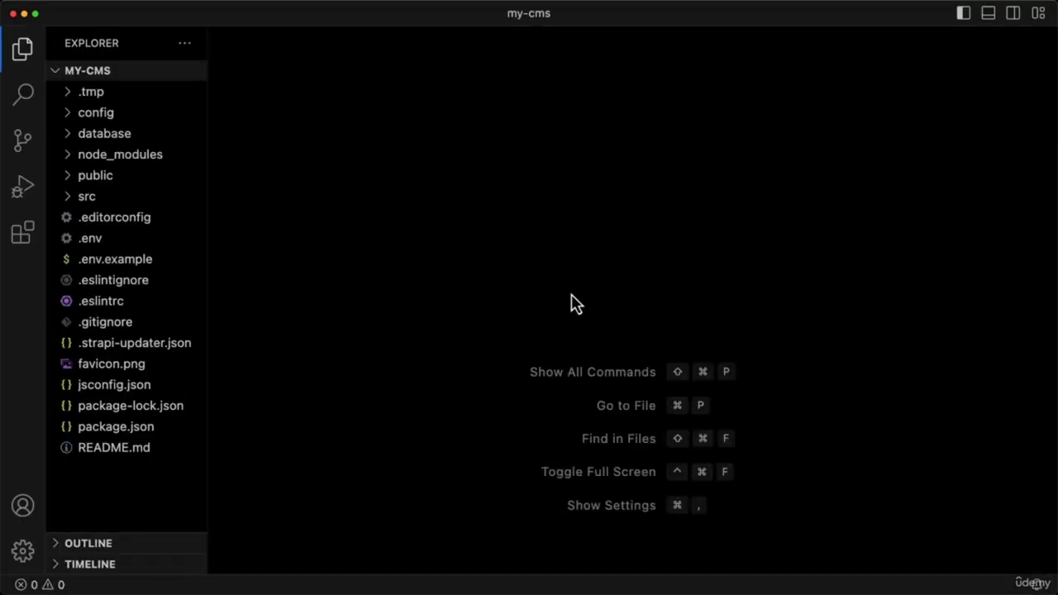
# Inspect package.json, then start Strapi with npm run develop inside my-cms
pyautogui.click(154, 428)
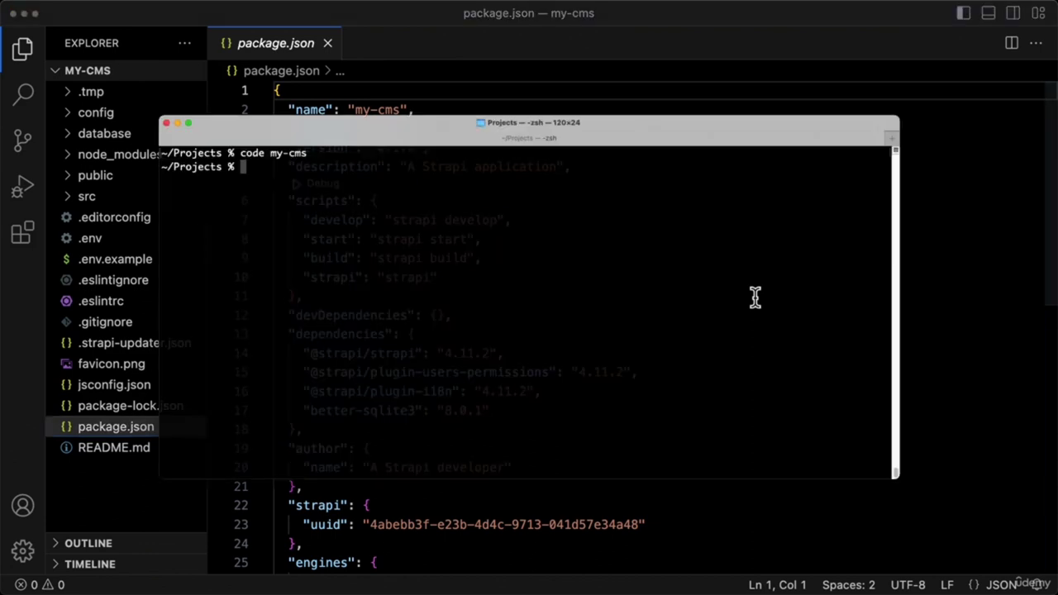
pyautogui.write('cd my-cms/')
pyautogui.press('Return')
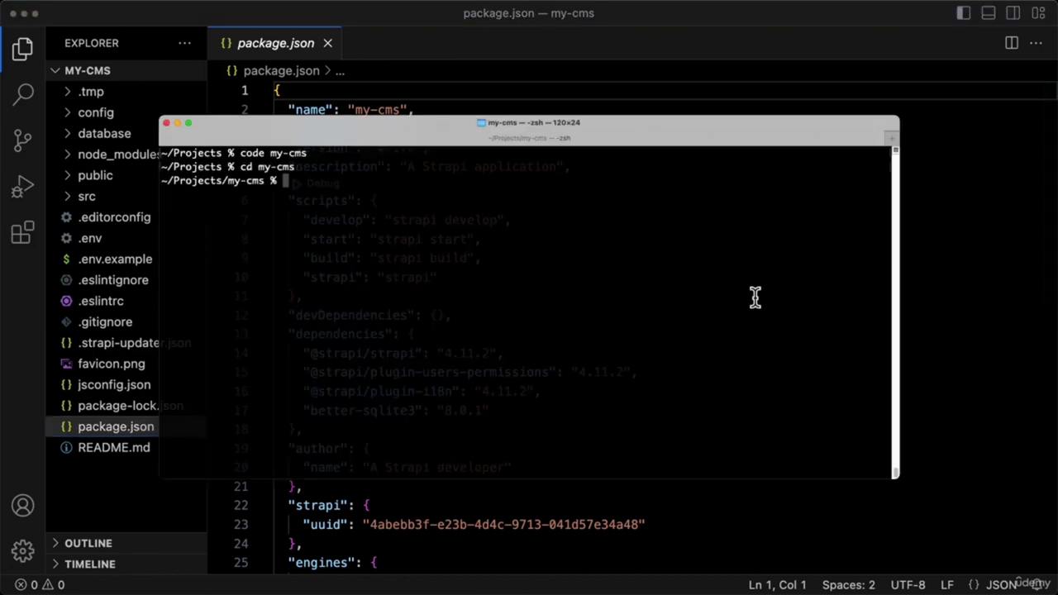
pyautogui.write('npm run dev')
pyautogui.write('elop')
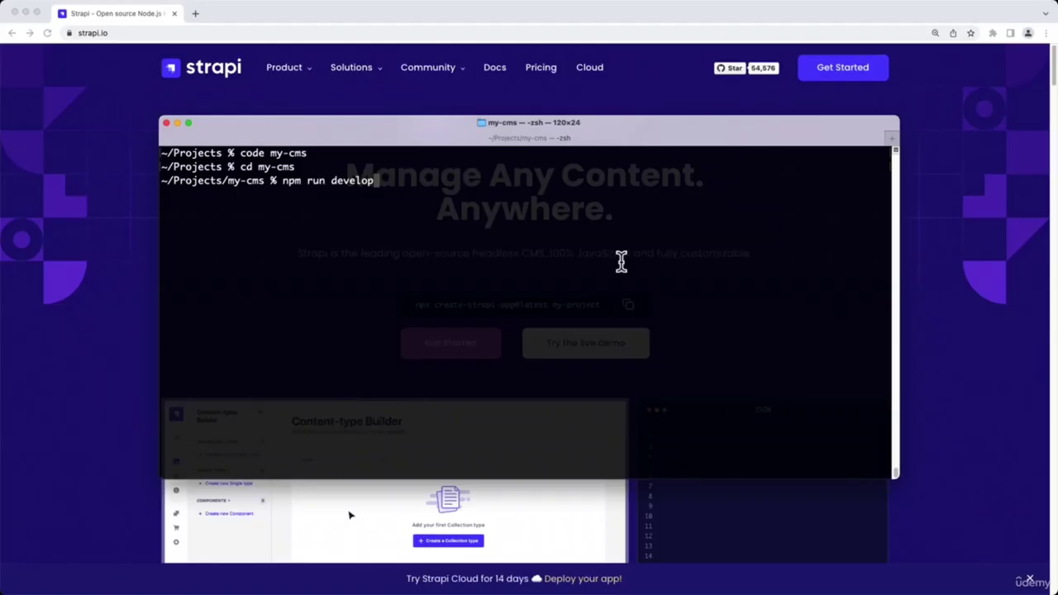
pyautogui.press('Return')
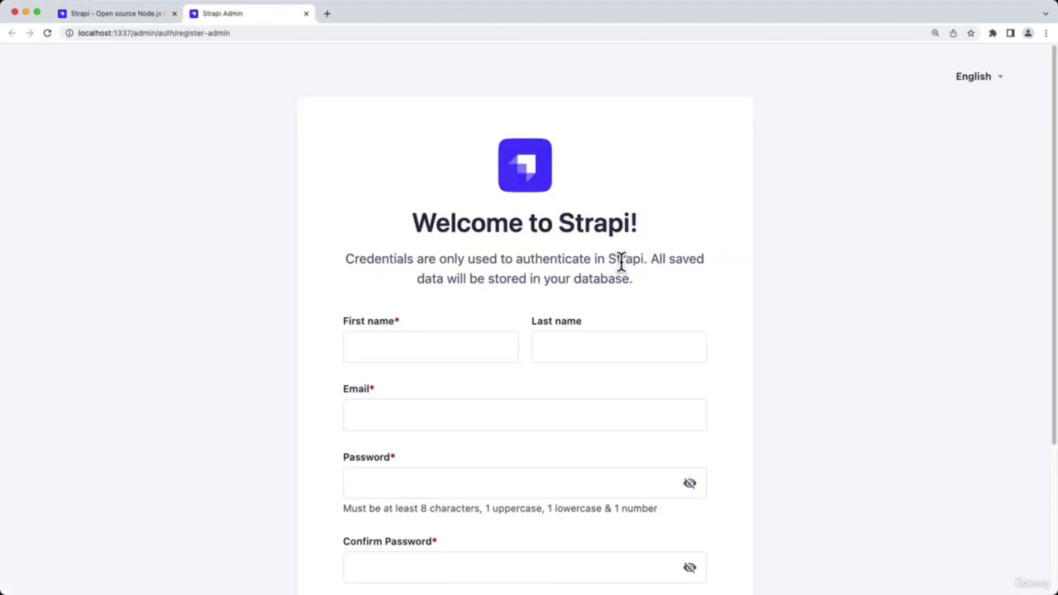
# Fill in the administrator's first name, last name, e-mail and password
pyautogui.scroll(-3, 623, 266)
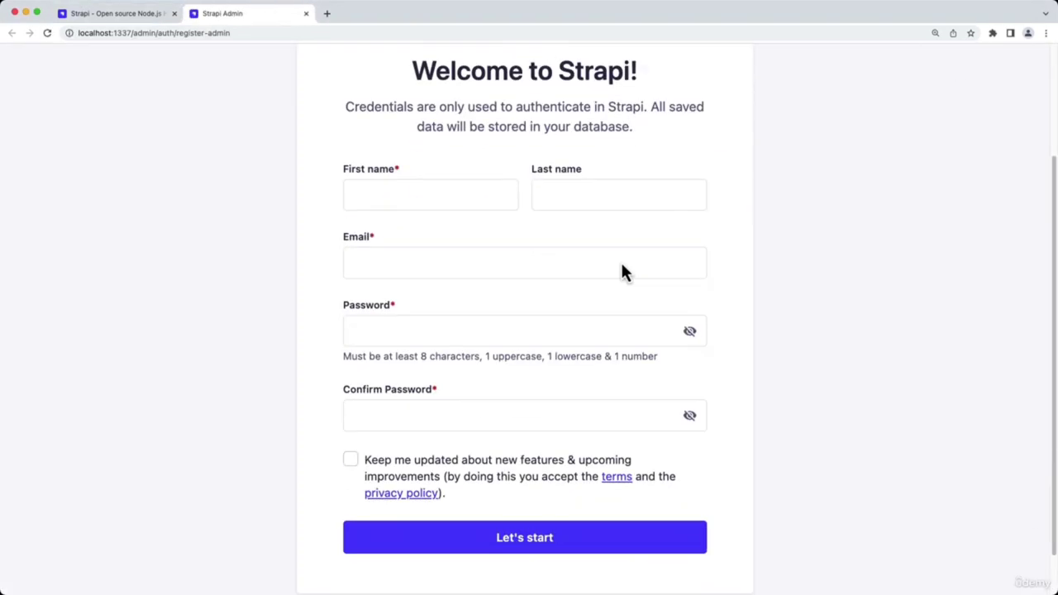
pyautogui.click(479, 194)
pyautogui.write('Admin')
pyautogui.press('Tab')
pyautogui.write('Strator')
pyautogui.press('Tab')
pyautogui.write('admin@example.com')
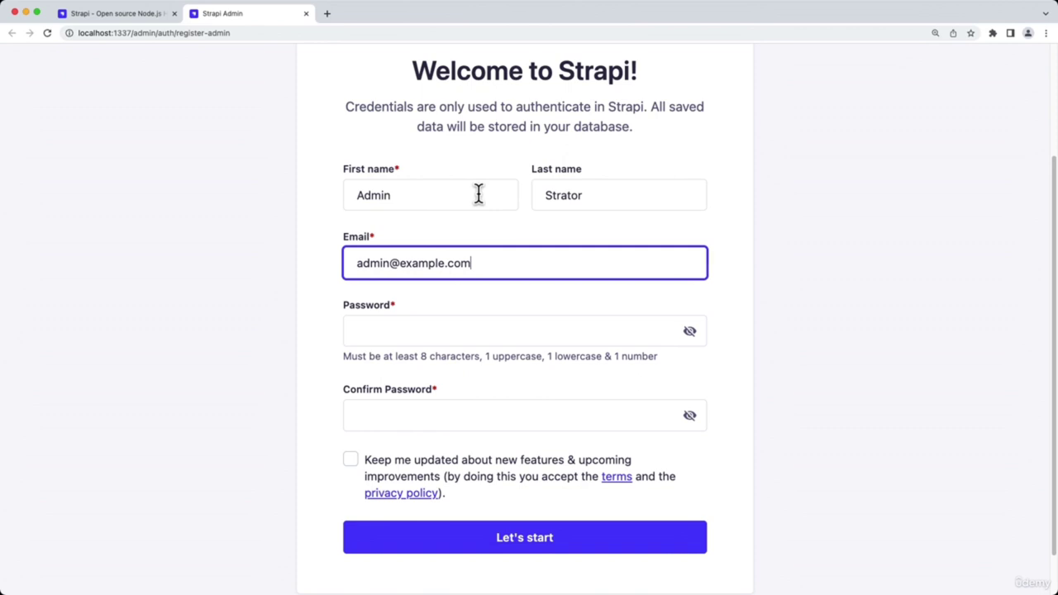
pyautogui.press('Tab')
pyautogui.write('Admin123')
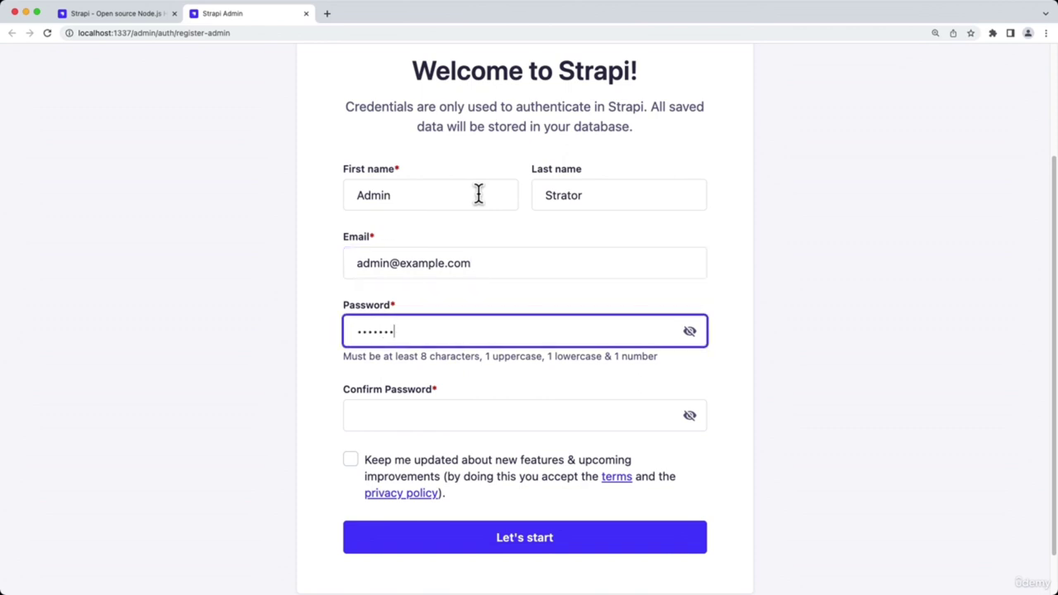
# Copy the password into the confirmation field and submit the registration
pyautogui.click(692, 335)
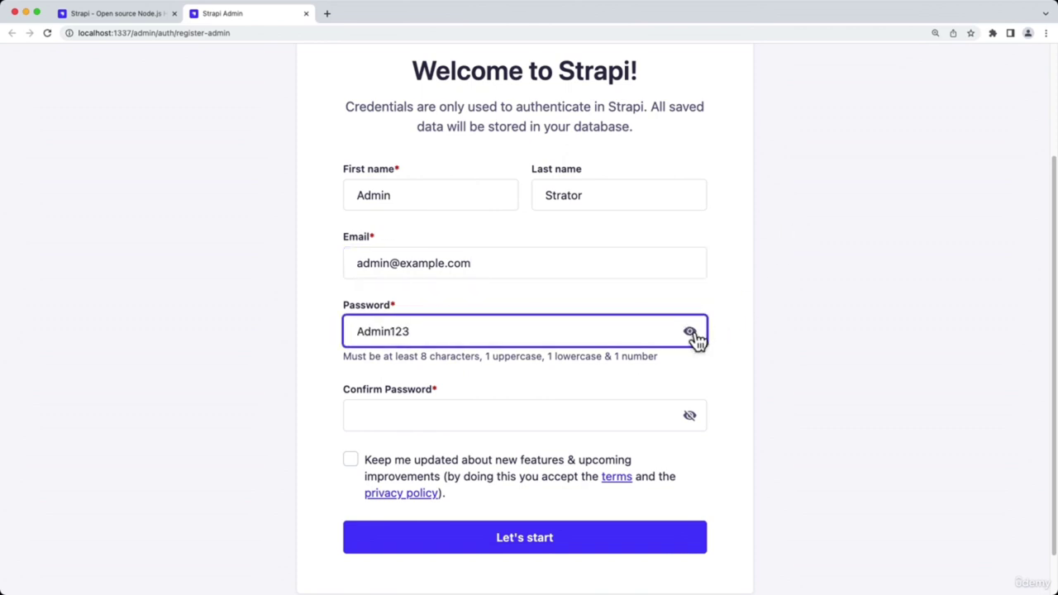
pyautogui.press('super+a')
pyautogui.press('super+c')
pyautogui.click(513, 409)
pyautogui.press('super+v')
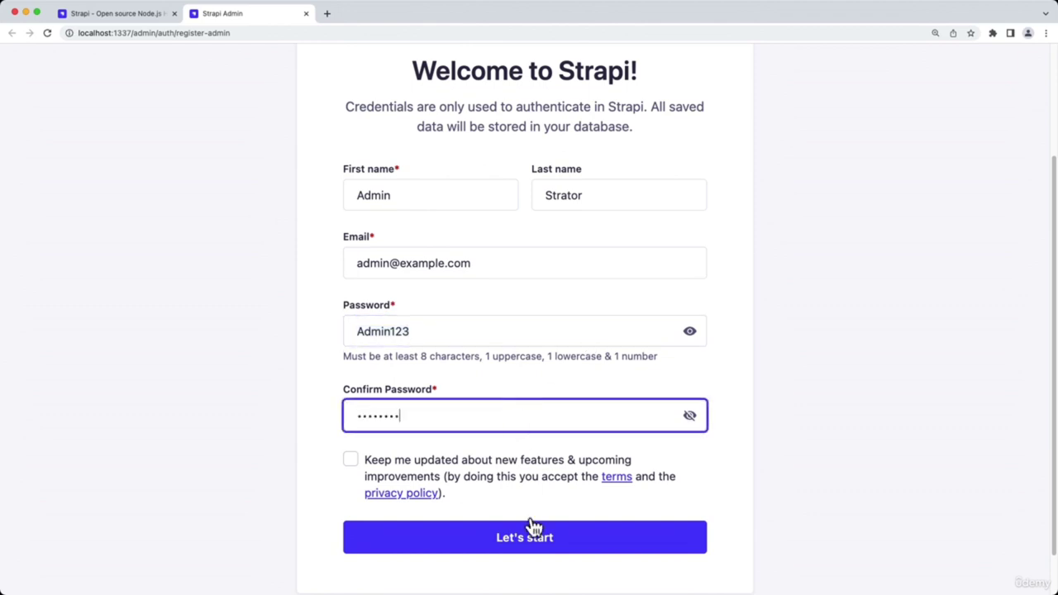
pyautogui.click(535, 541)
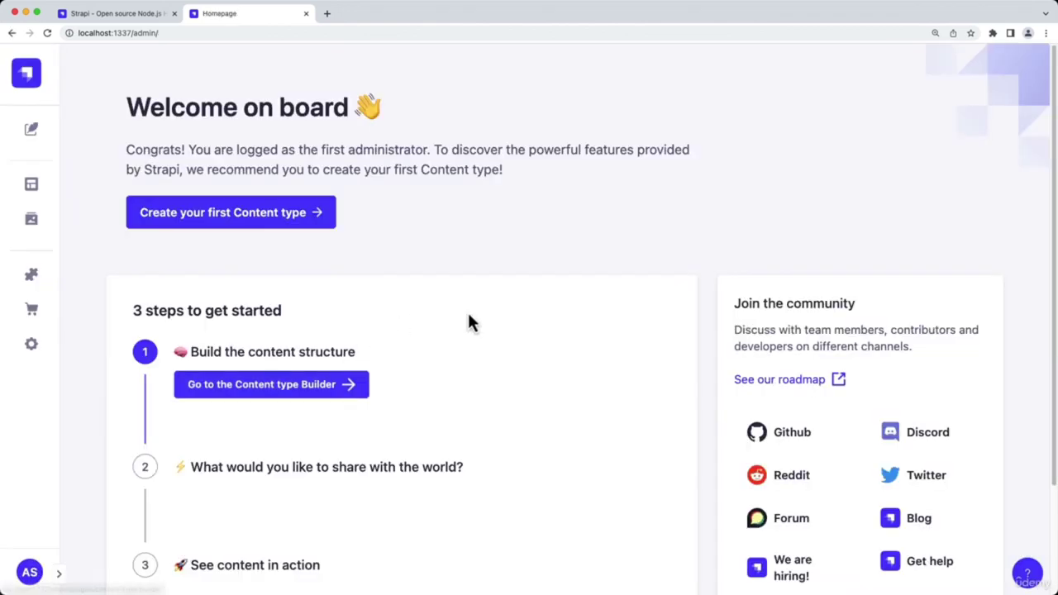
# Skip the tour, expand the sidebar and open the Content-Type Builder on User
pyautogui.scroll(-3, 469, 322)
pyautogui.click(650, 483)
pyautogui.scroll(3, 515, 383)
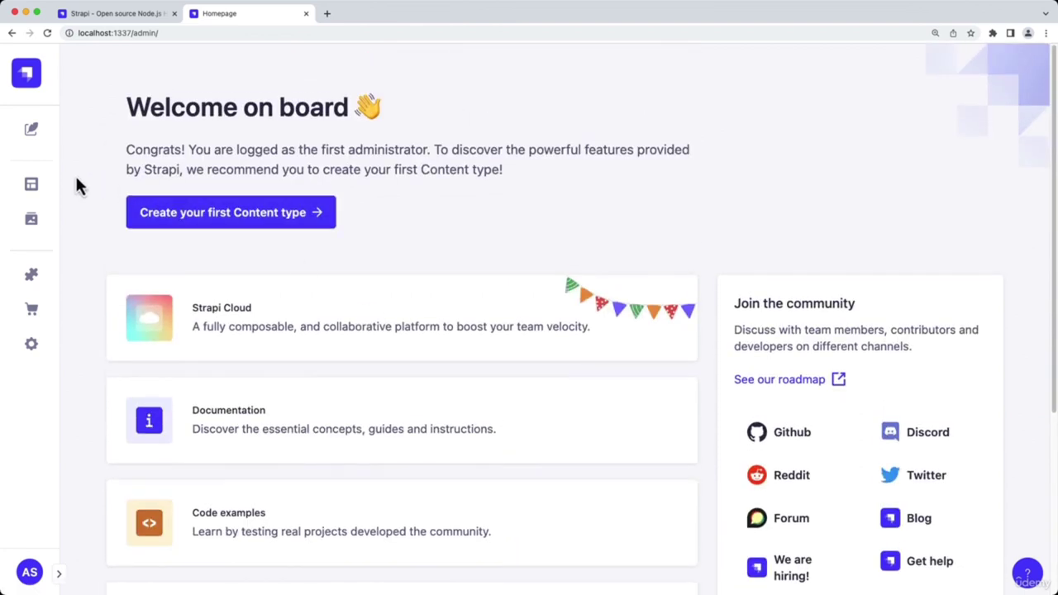
pyautogui.click(60, 572)
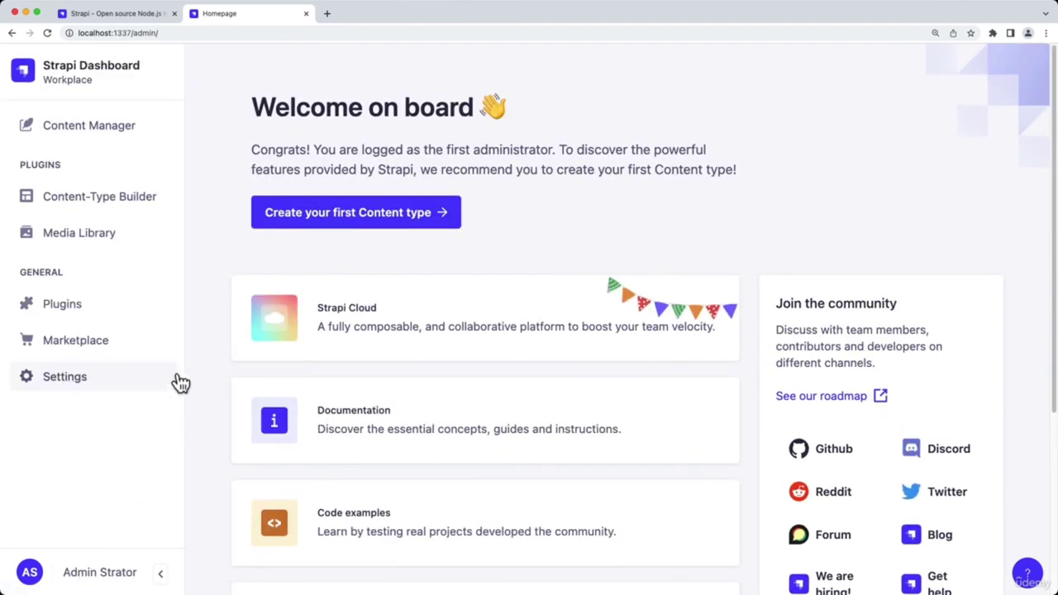
pyautogui.click(135, 203)
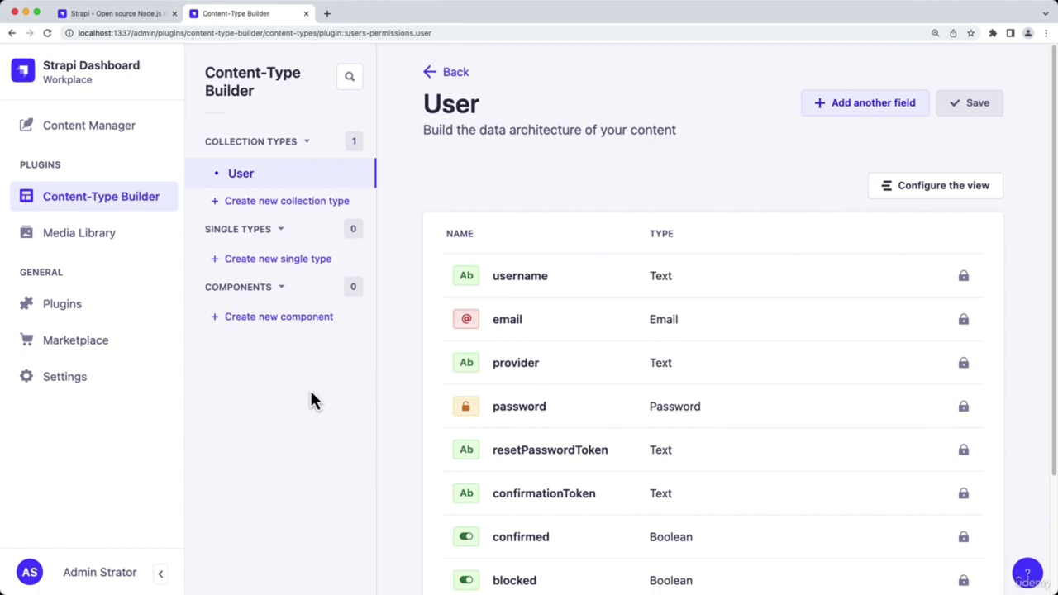
# Create a collection type with display name 'Review', checking its advanced settings first
pyautogui.click(310, 204)
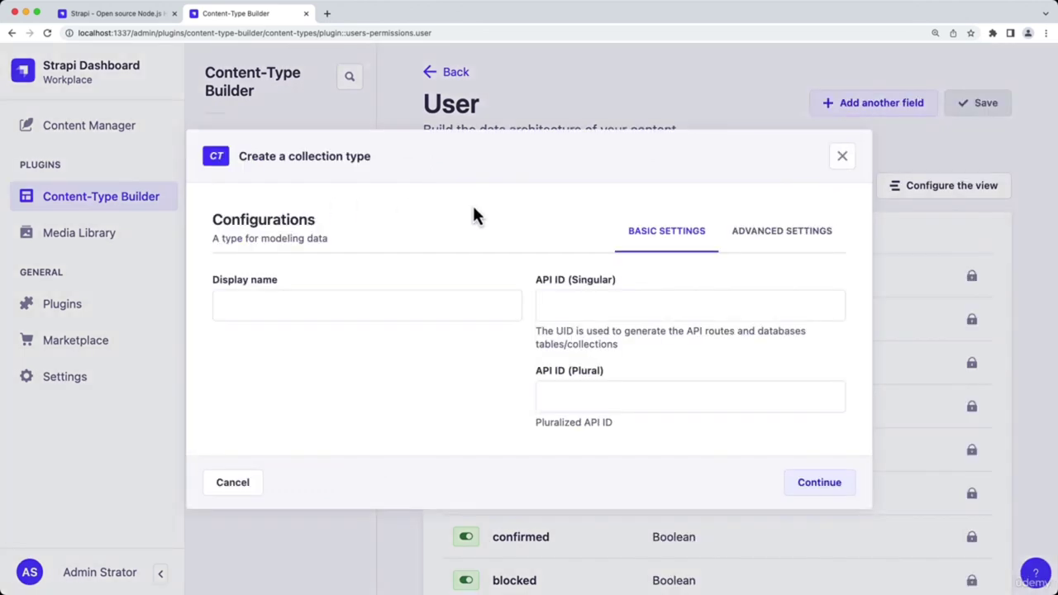
pyautogui.click(462, 307)
pyautogui.write('Review')
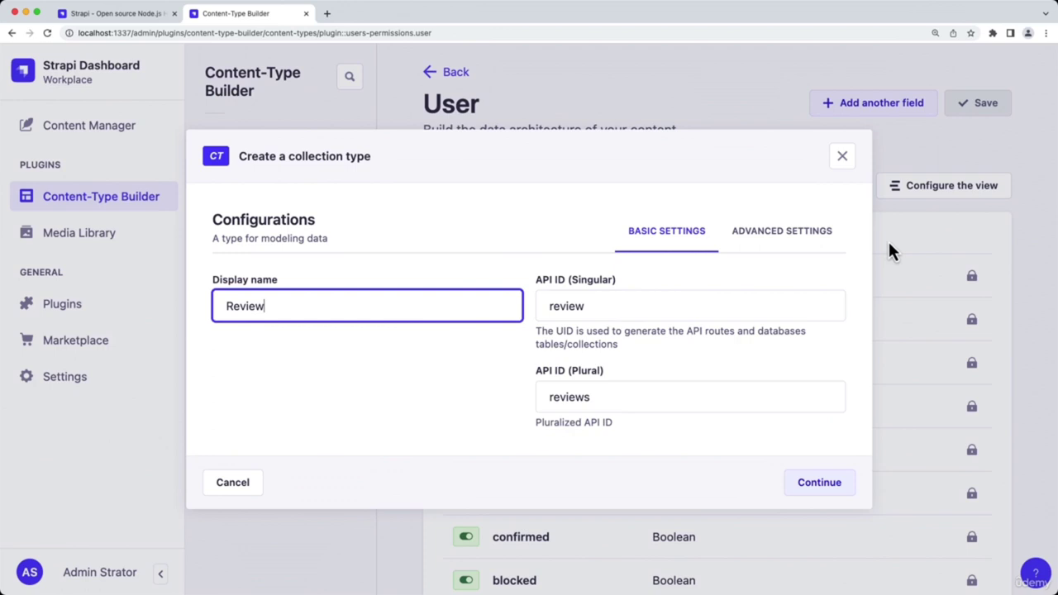
pyautogui.click(810, 243)
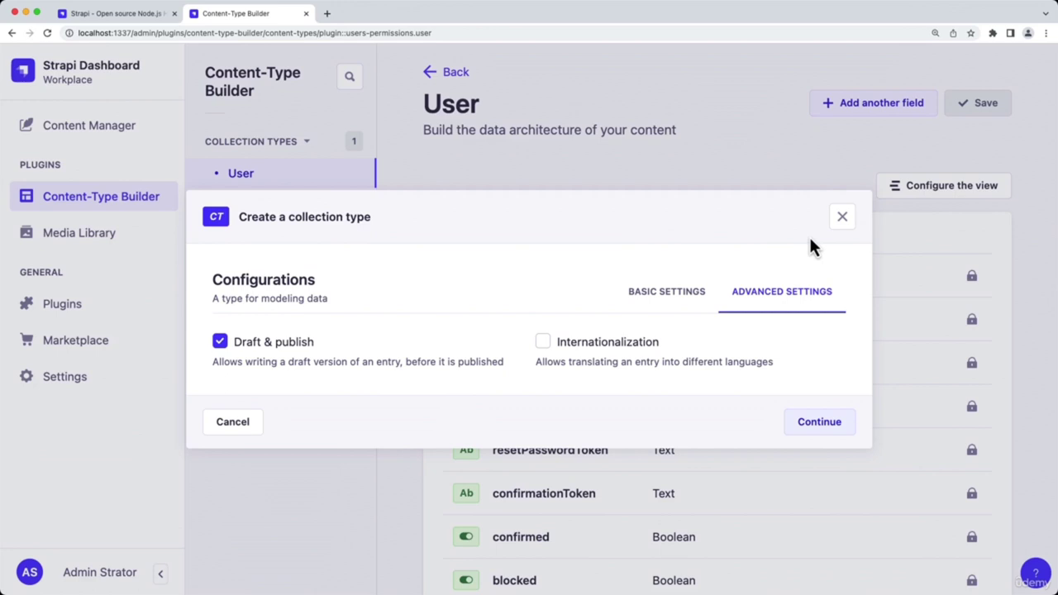
pyautogui.click(685, 292)
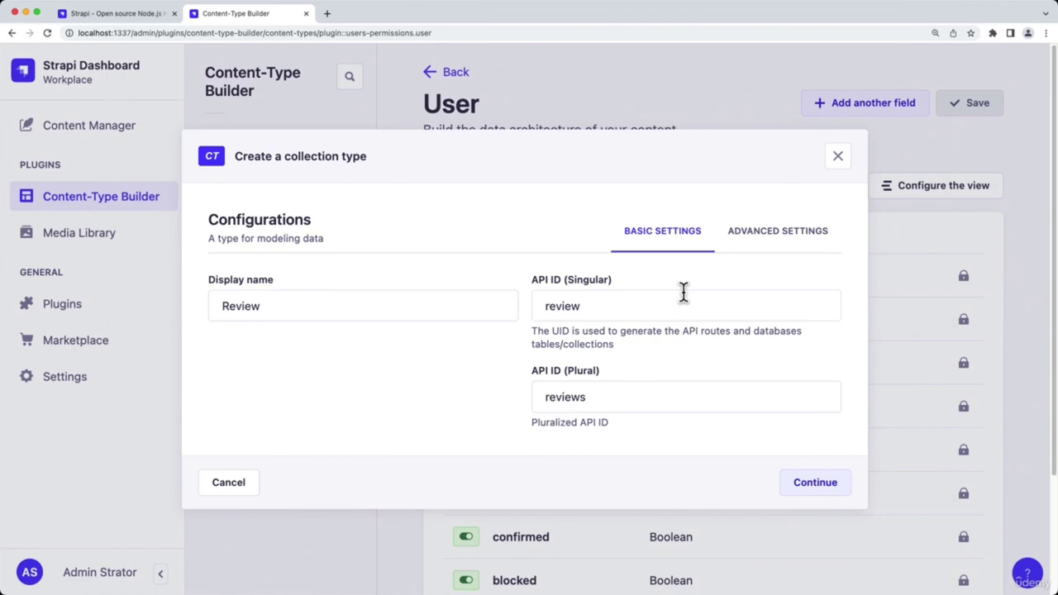
pyautogui.click(811, 484)
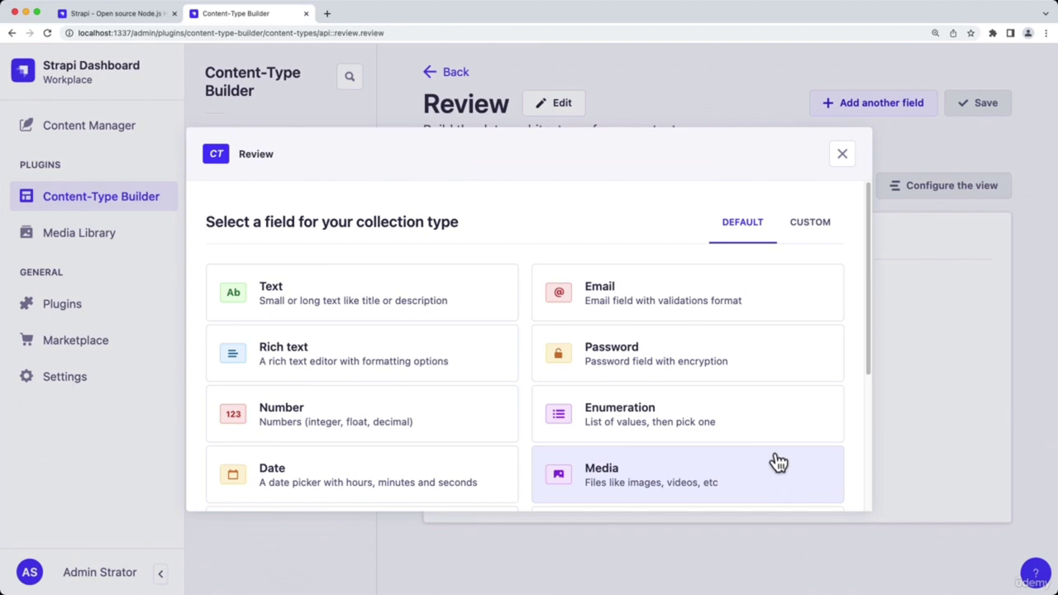
# Add a required Text field named 'title' to Review
pyautogui.click(452, 314)
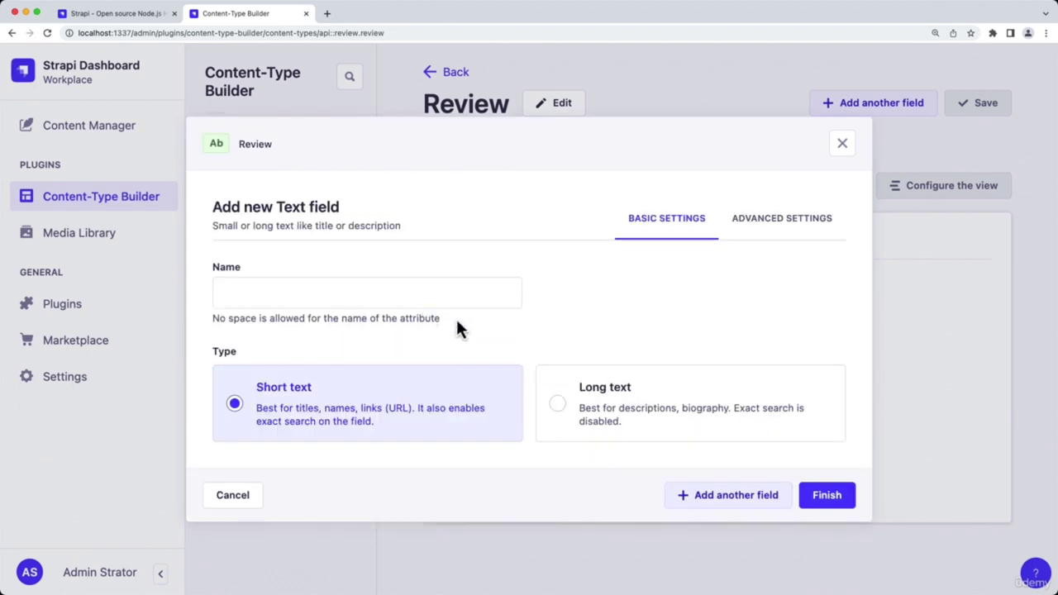
pyautogui.click(459, 302)
pyautogui.write('title')
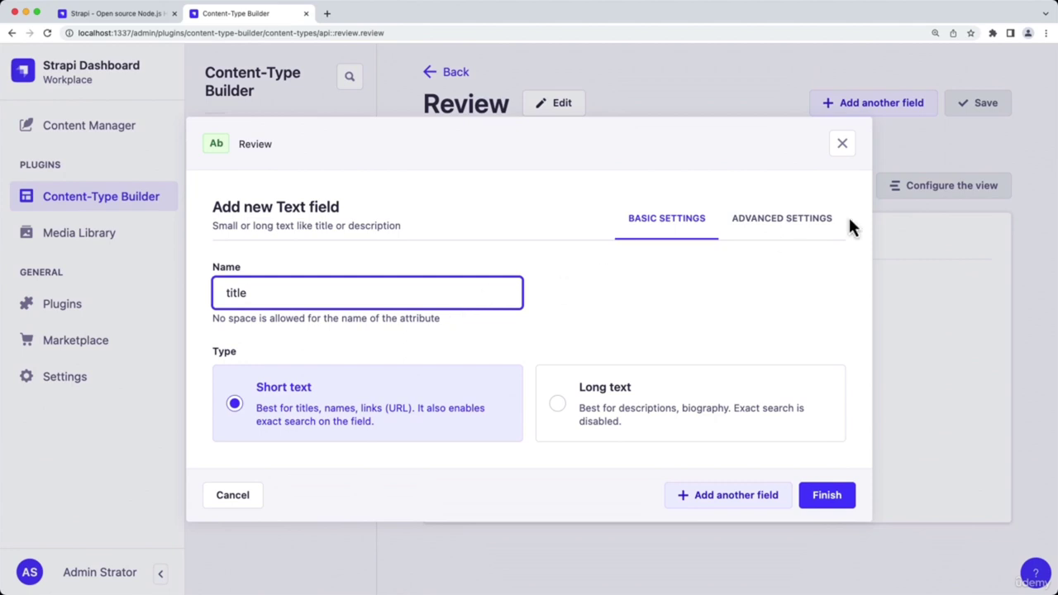
pyautogui.click(816, 220)
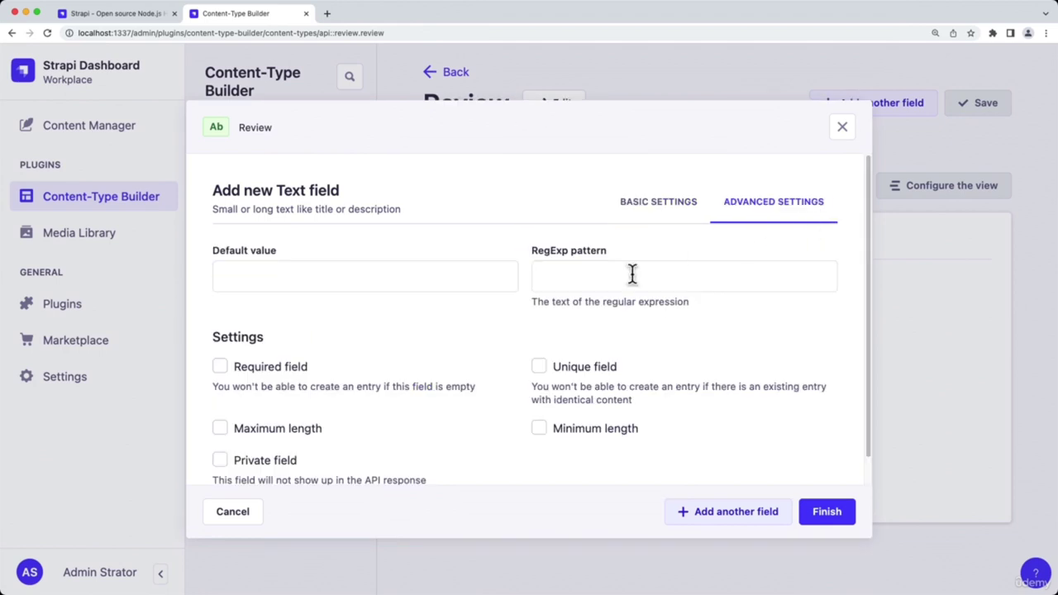
pyautogui.click(289, 363)
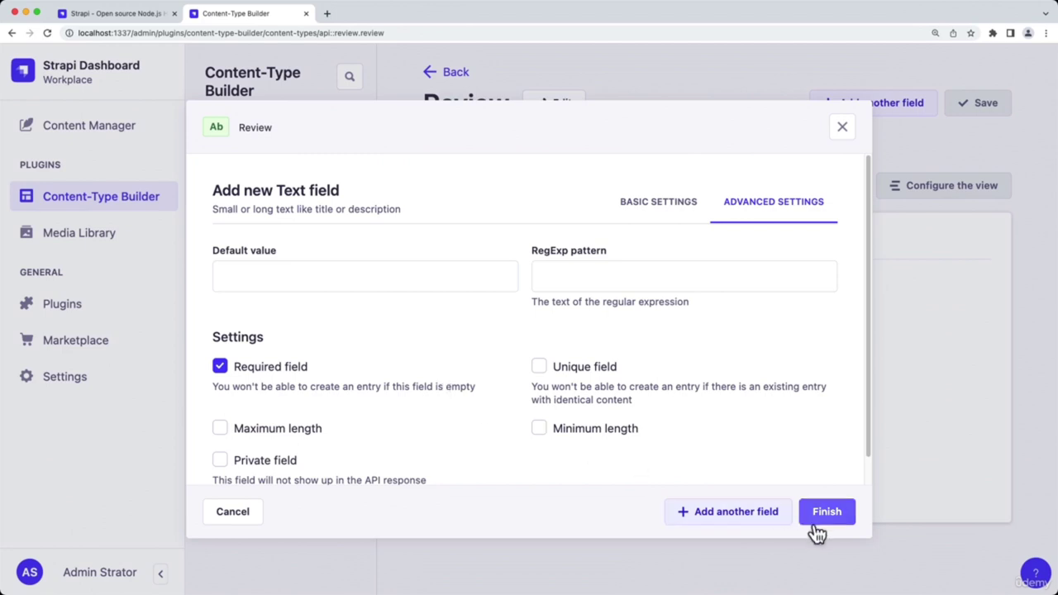
pyautogui.click(776, 520)
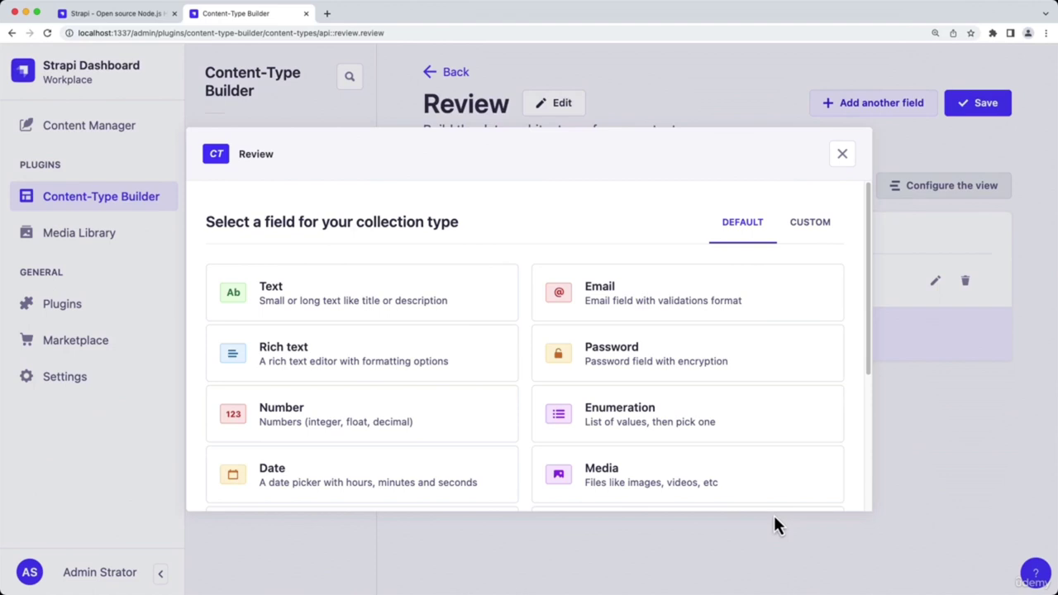
# Add a required Rich text field 'body', save Review, and view its entries list
pyautogui.click(460, 368)
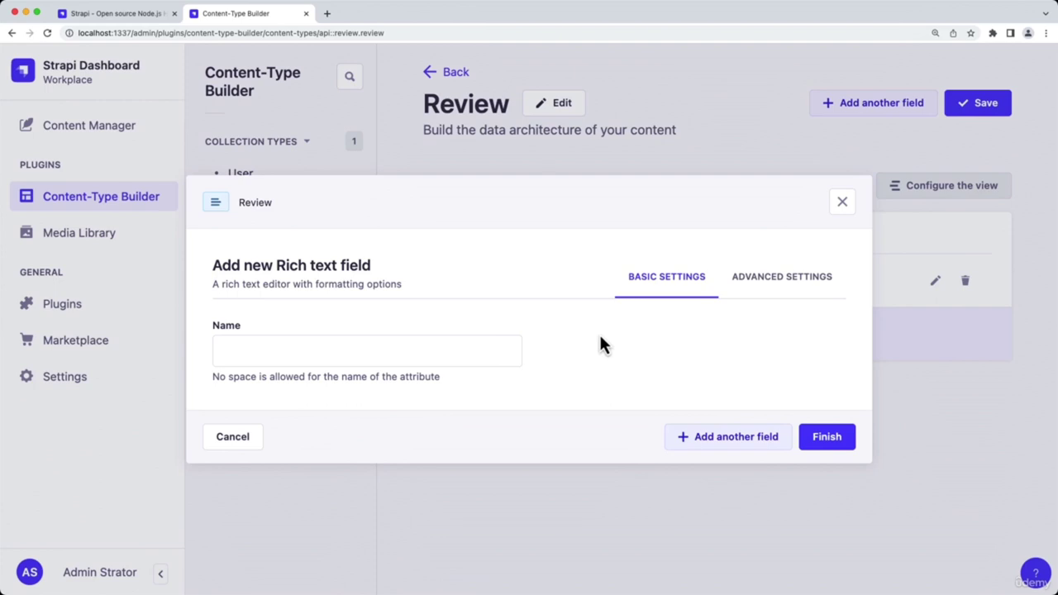
pyautogui.click(495, 354)
pyautogui.write('body')
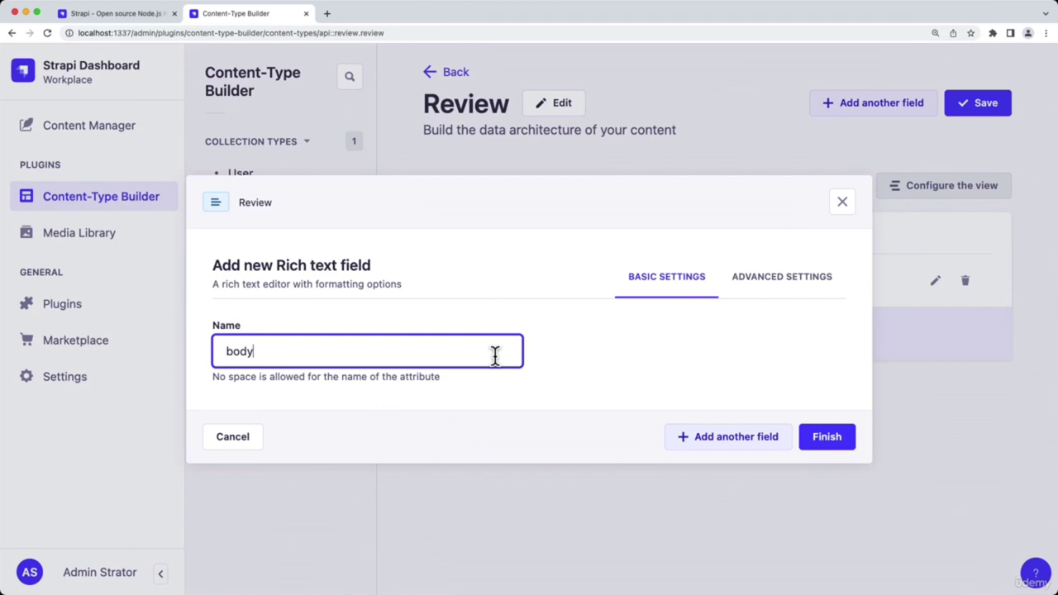
pyautogui.click(780, 280)
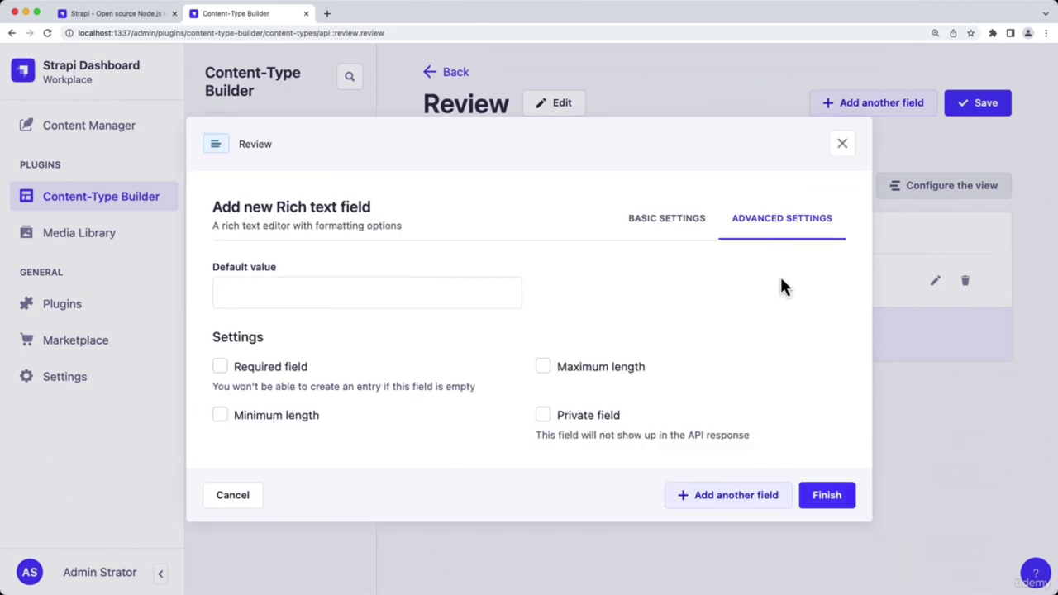
pyautogui.click(305, 383)
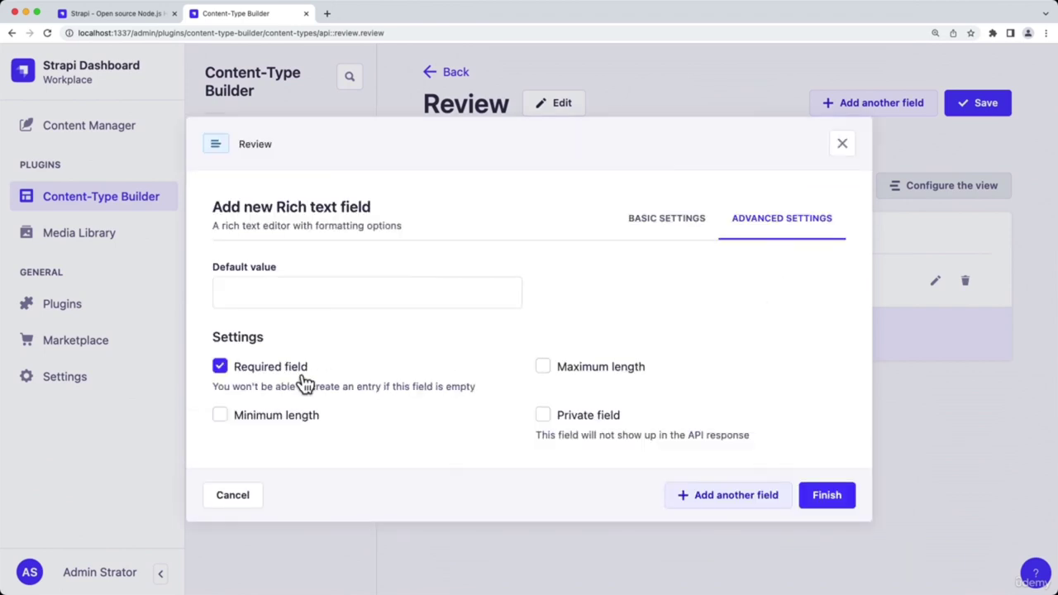
pyautogui.click(817, 502)
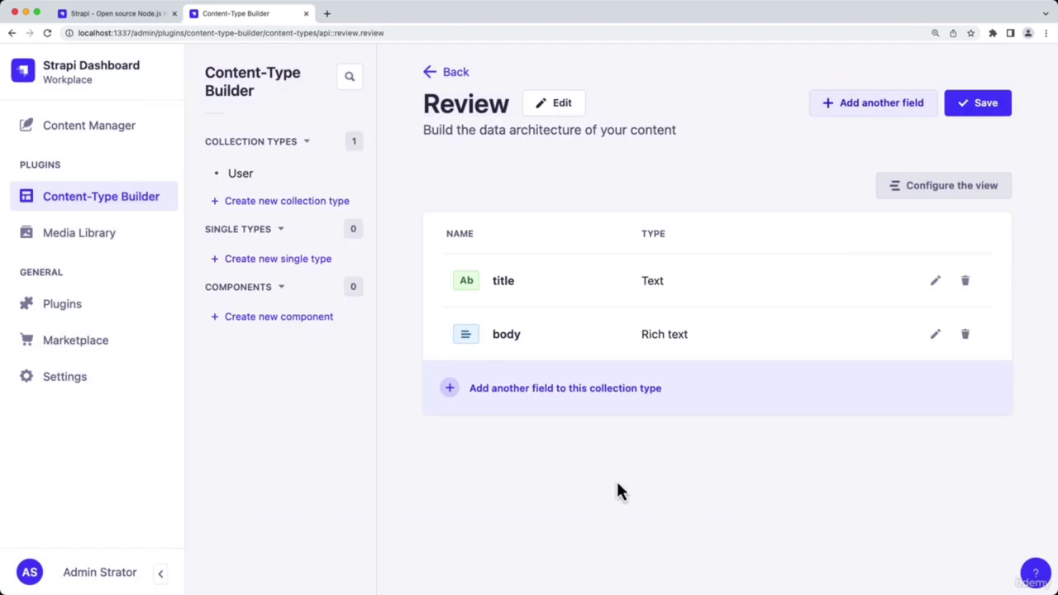
pyautogui.click(980, 106)
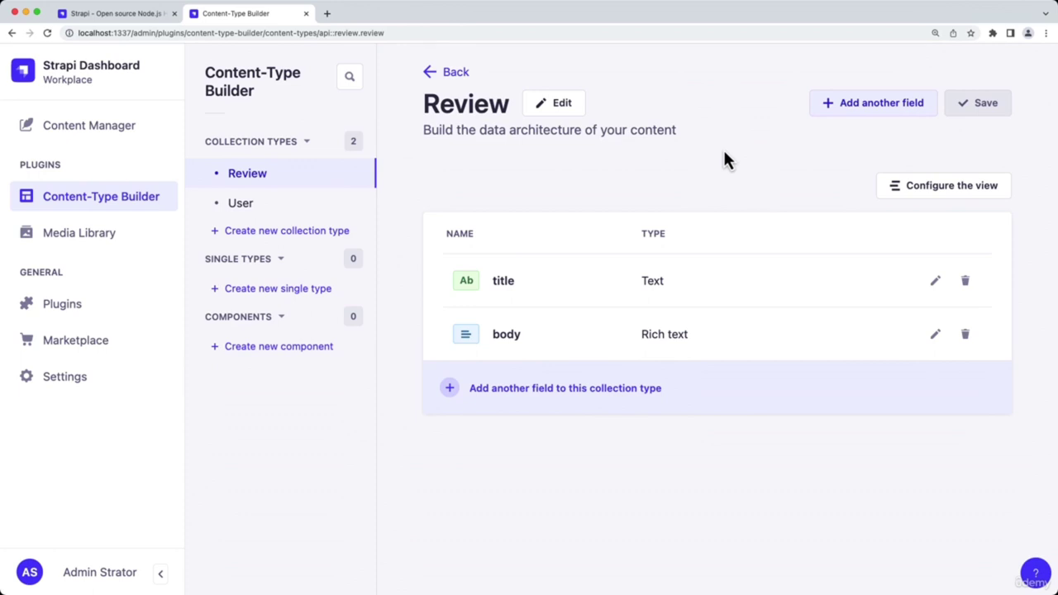
pyautogui.click(141, 132)
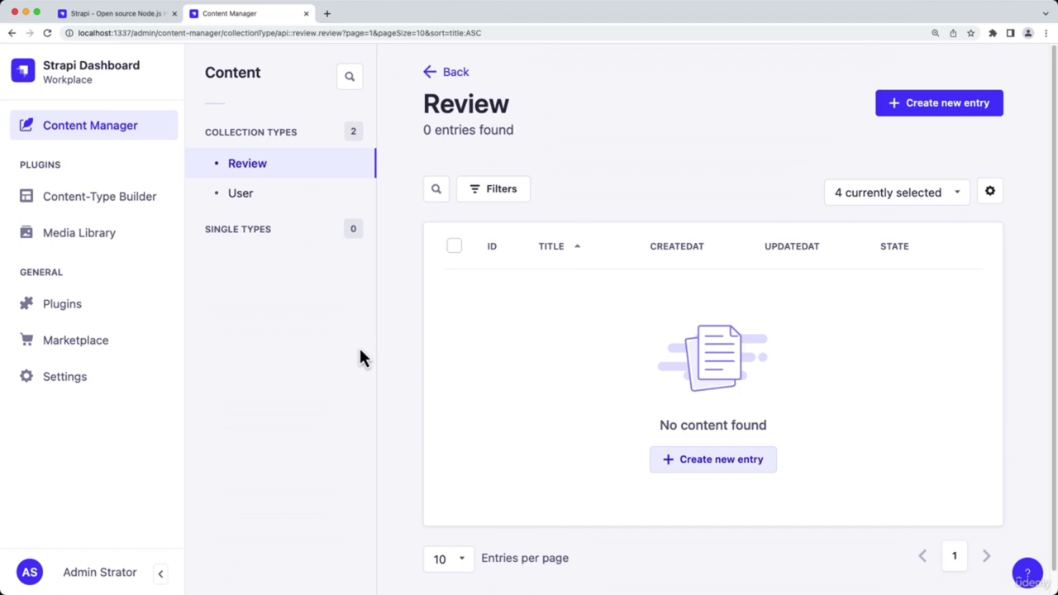
# Draft a review titled 'Stardew Valley' with body 'The review for Stardew Valley.', bolding the name
pyautogui.click(905, 107)
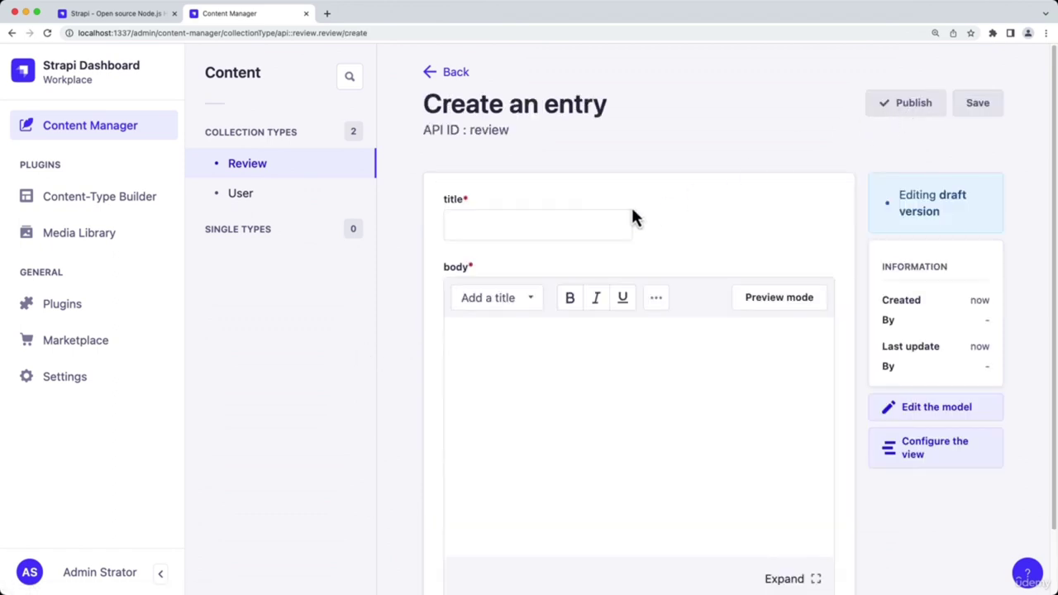
pyautogui.click(593, 217)
pyautogui.write('St')
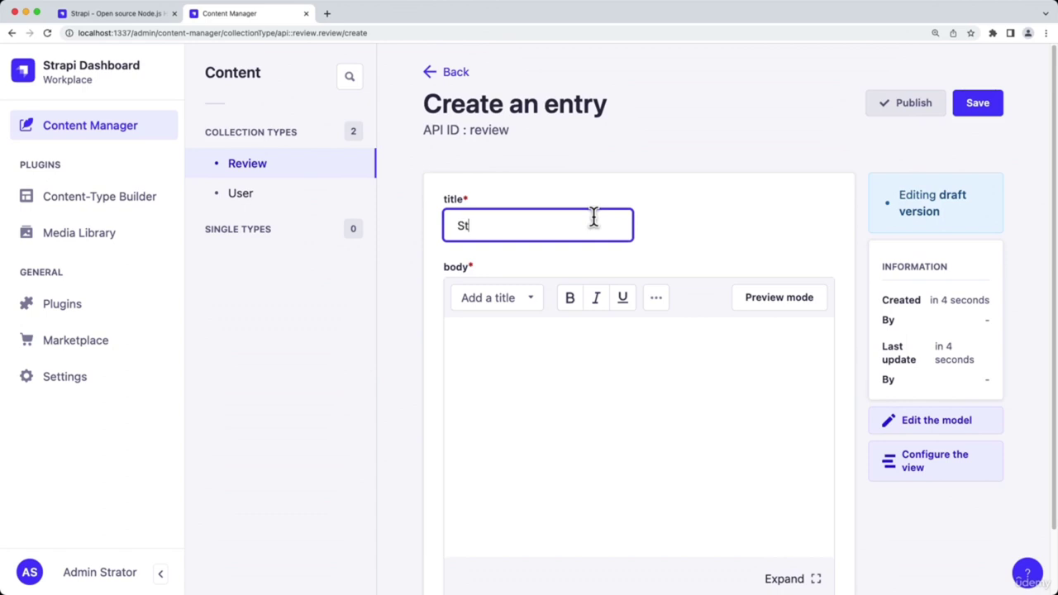
pyautogui.write('ardew Valley')
pyautogui.click(587, 401)
pyautogui.write('The review ')
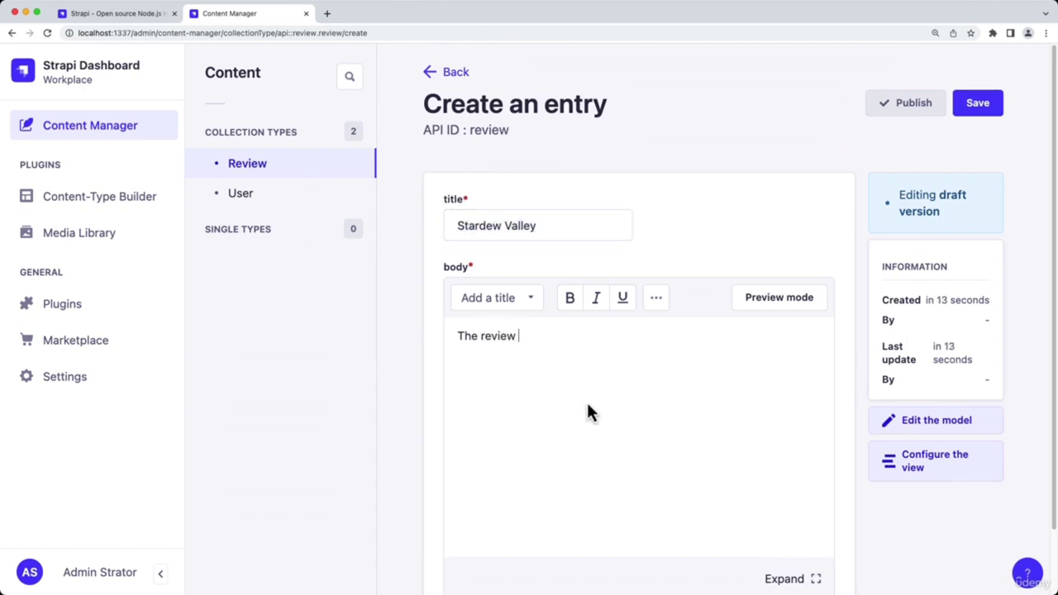
pyautogui.write('for Stardew Valley.')
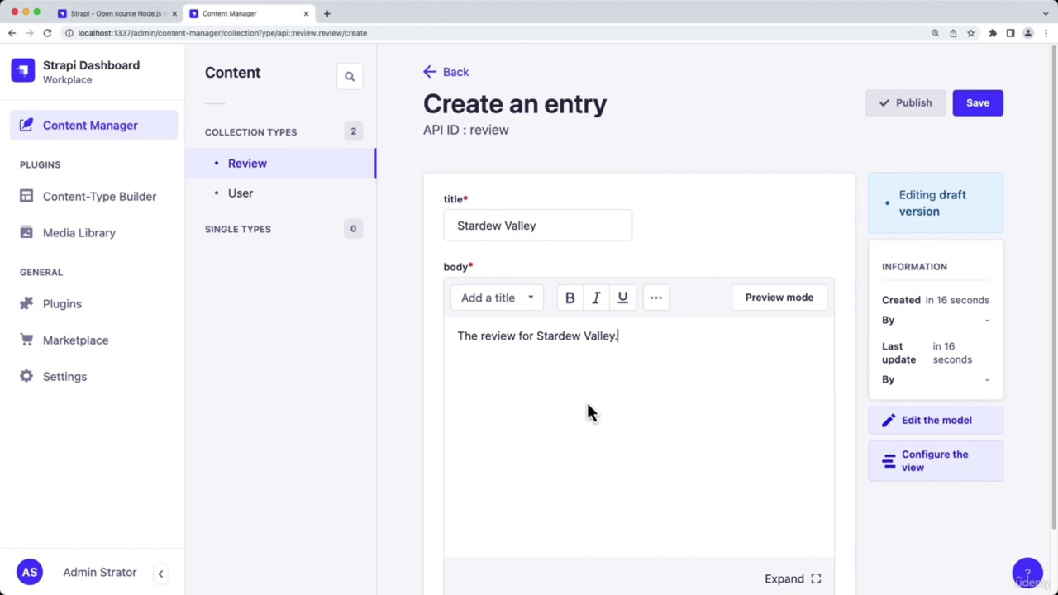
pyautogui.press('Left')
pyautogui.hotkey('alt', 'shift', 'Left')
pyautogui.hotkey('alt', 'shift', 'Left')
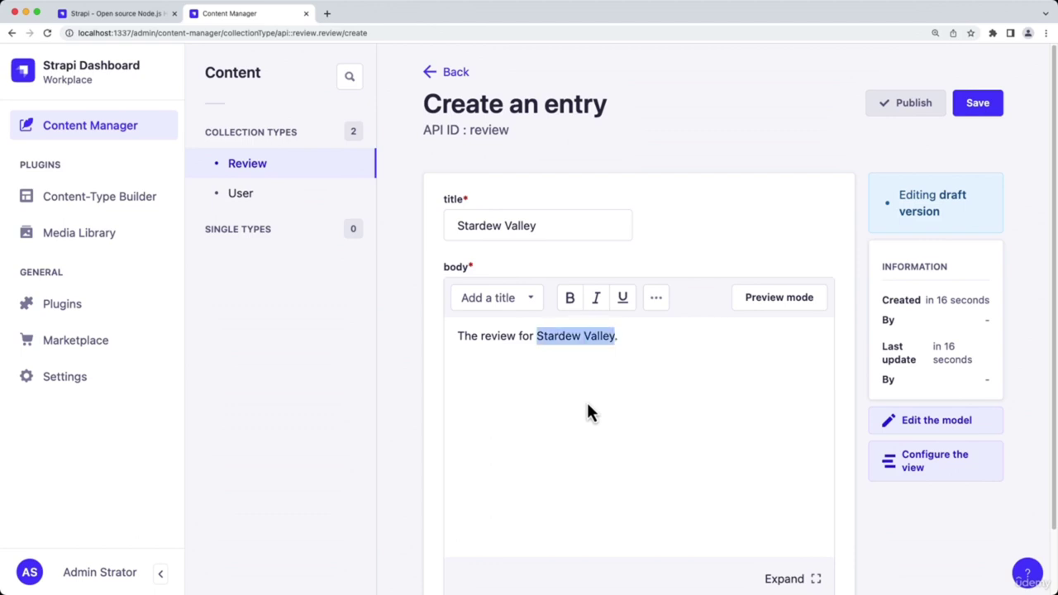
pyautogui.click(570, 297)
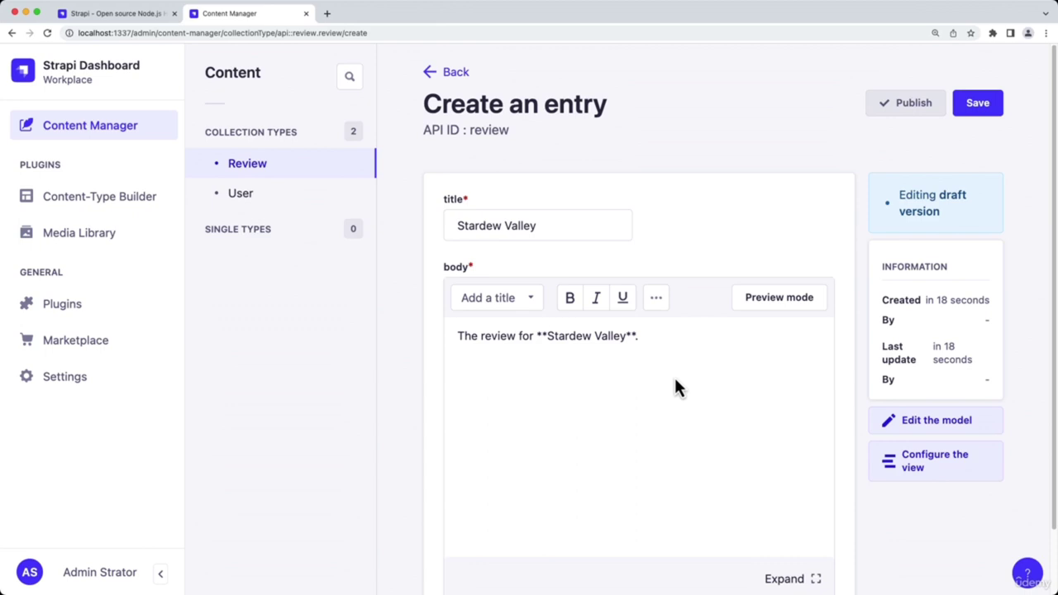
pyautogui.click(758, 304)
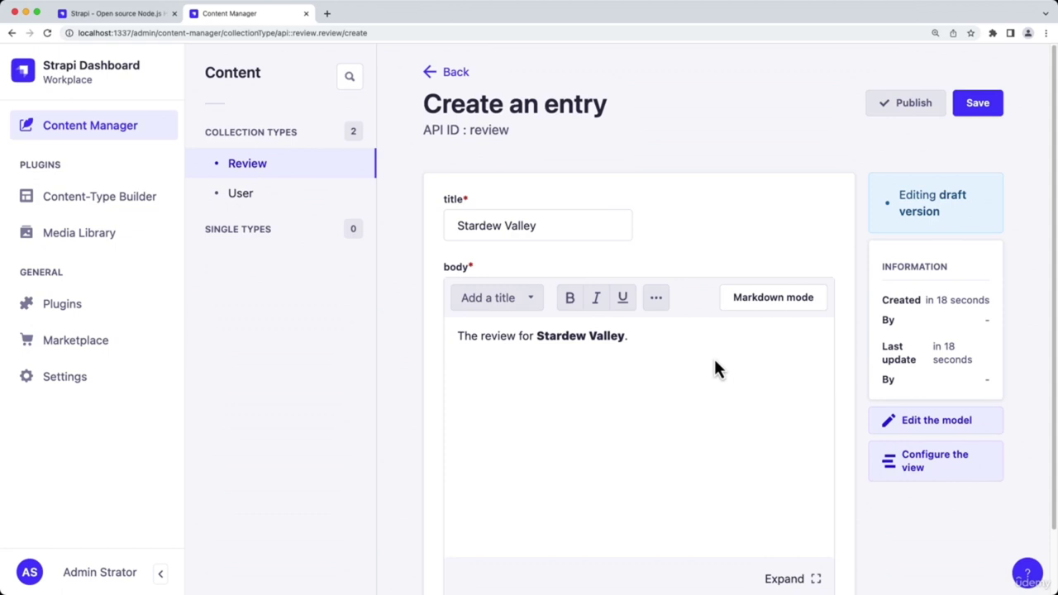
# Save and publish the Stardew Valley entry, then return to the Review list
pyautogui.click(972, 108)
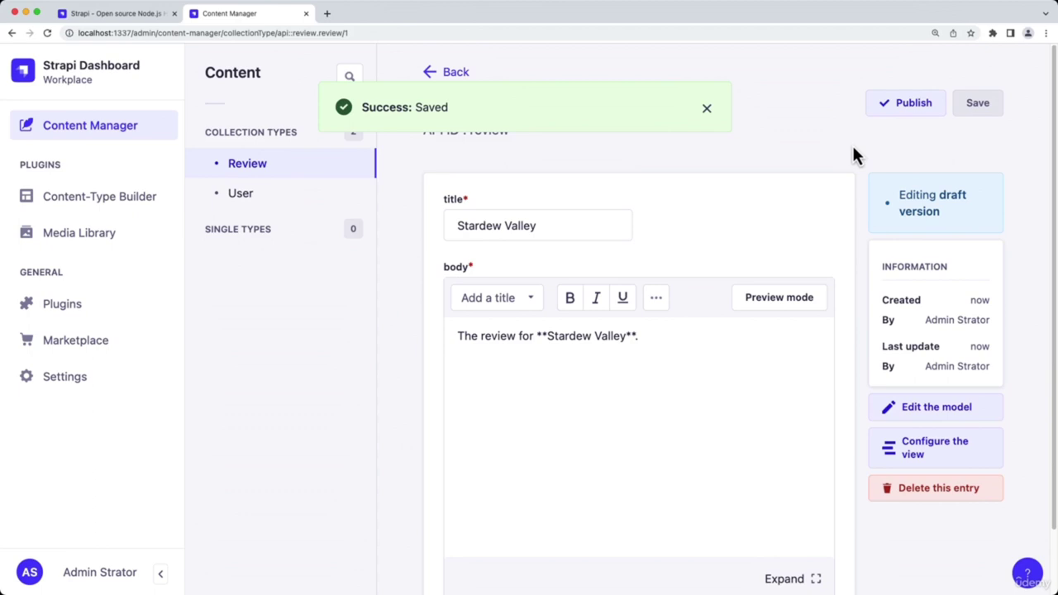
pyautogui.click(903, 107)
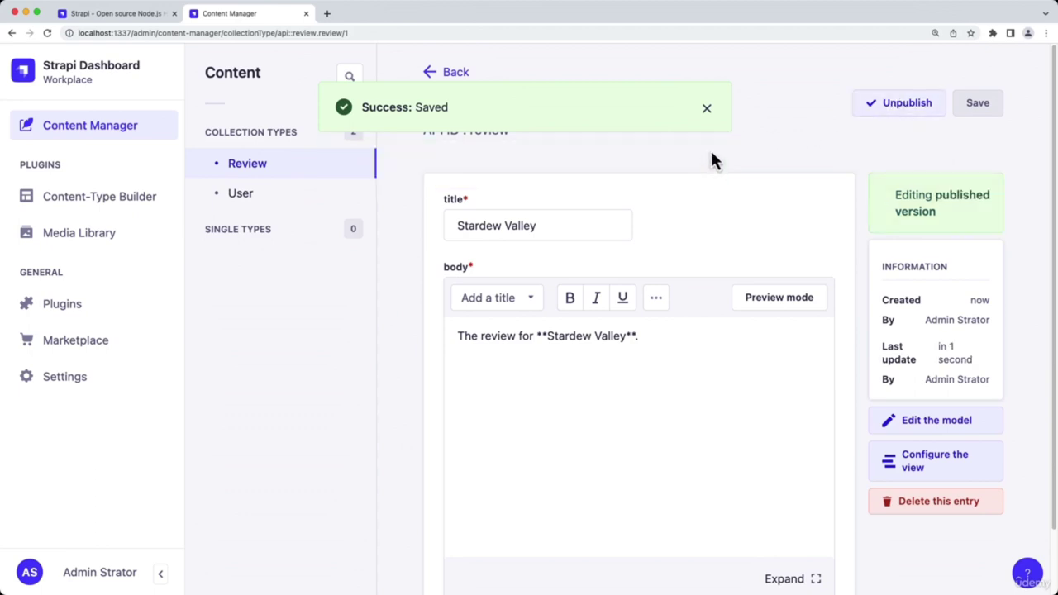
pyautogui.click(708, 109)
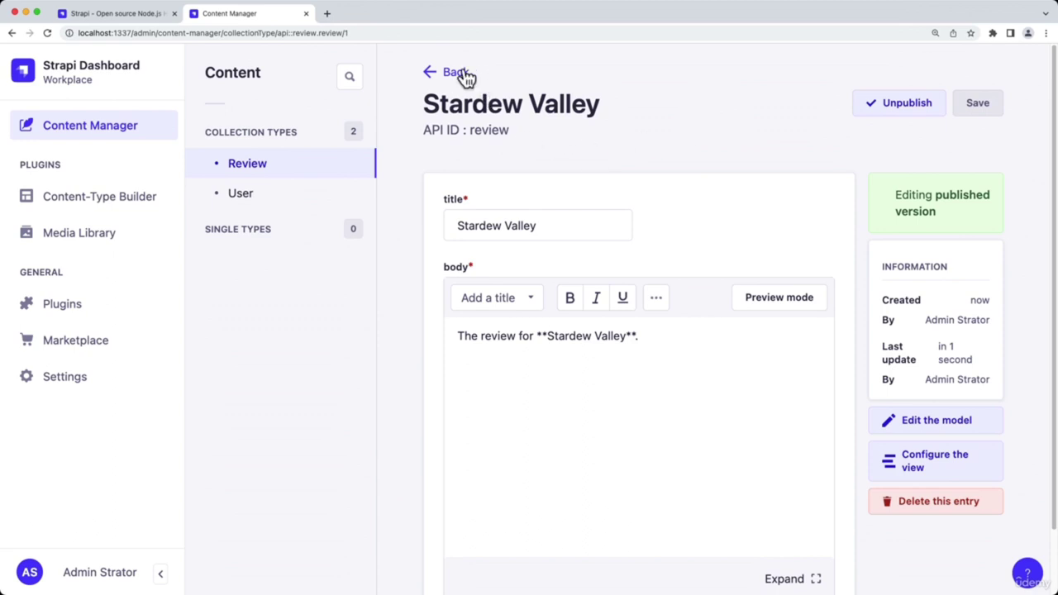
pyautogui.click(463, 74)
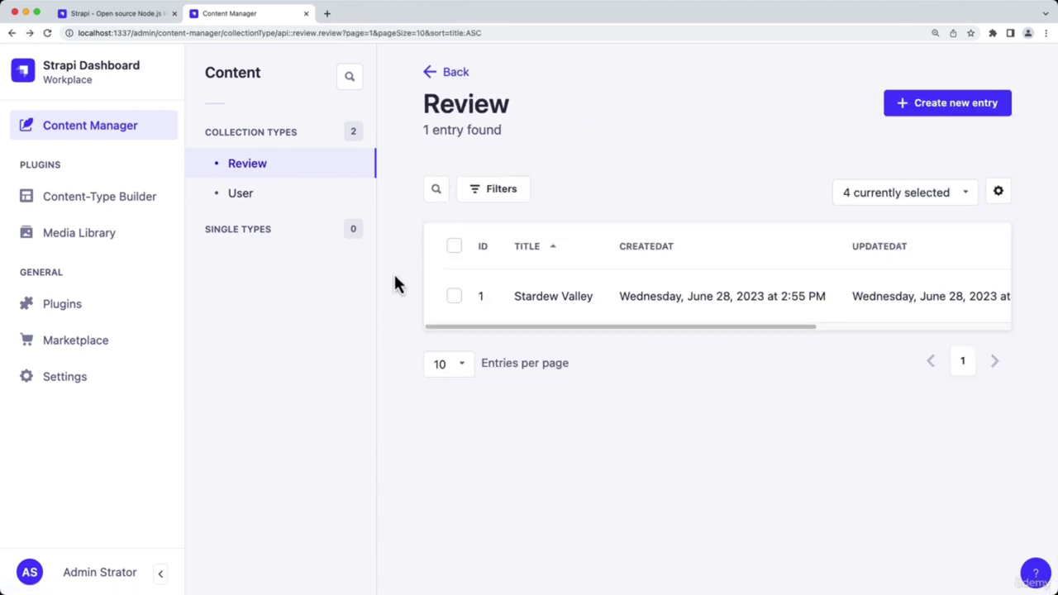
# Create, save and publish a review titled 'Hollow Knight' with body 'Test'
pyautogui.click(964, 120)
pyautogui.click(584, 218)
pyautogui.write('Hollow Knight')
pyautogui.press('super+a')
pyautogui.click(595, 388)
pyautogui.write('Test')
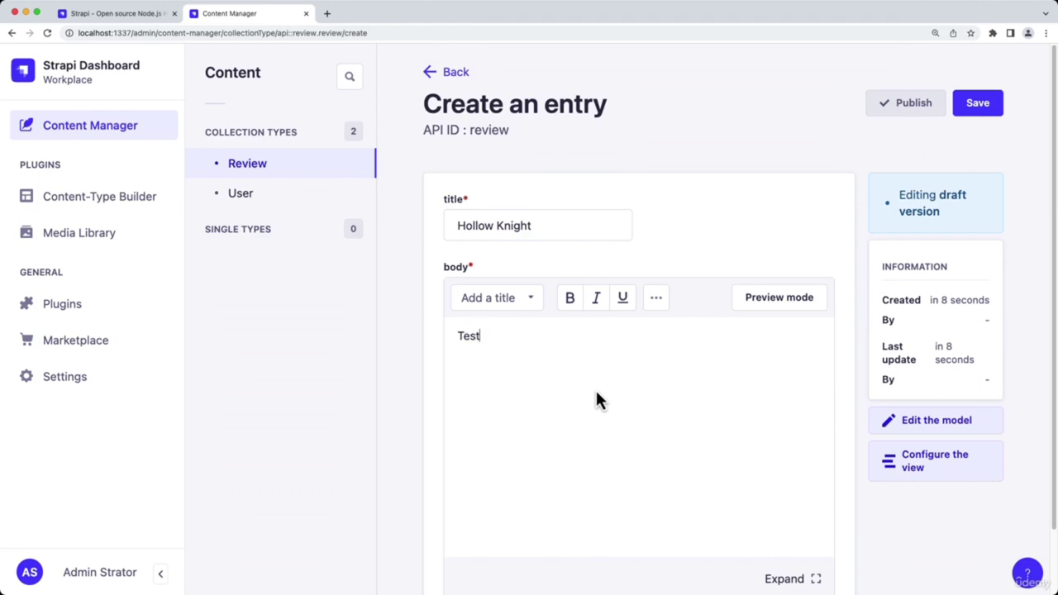
pyautogui.click(992, 109)
pyautogui.click(910, 106)
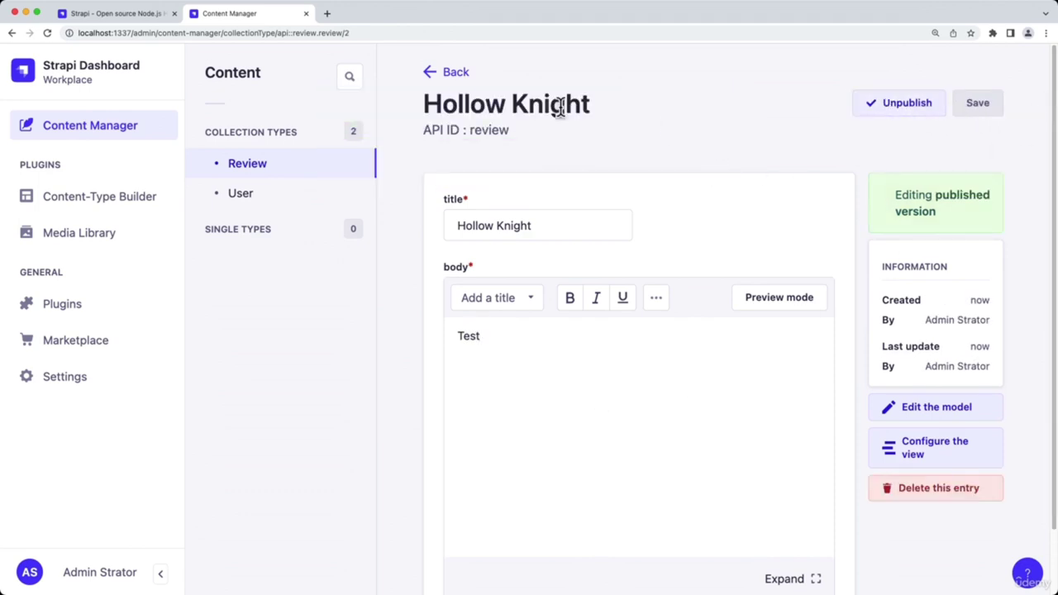
pyautogui.click(456, 76)
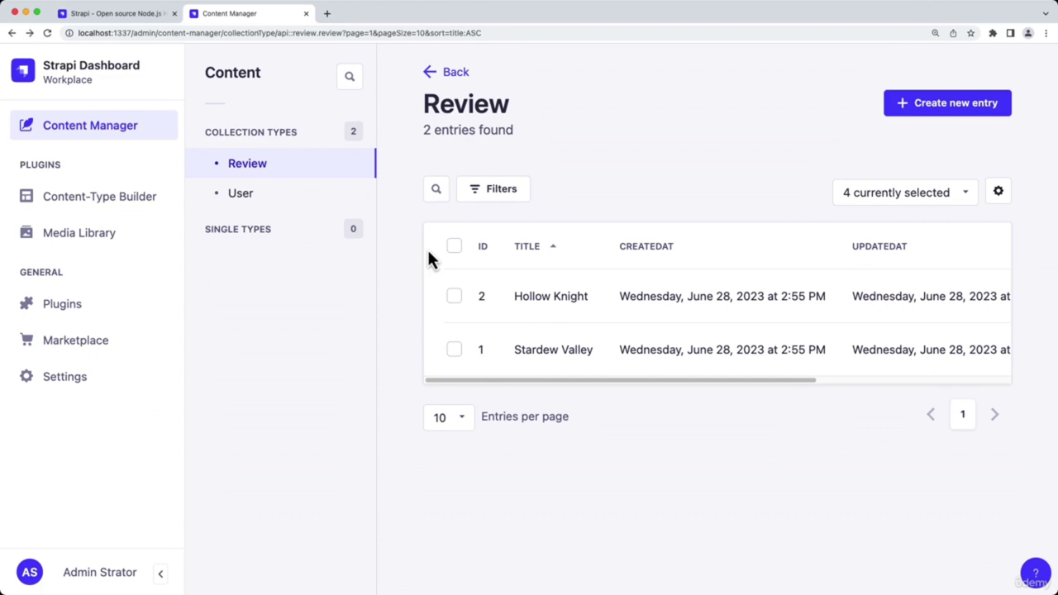
# Navigate the Strapi Developer Docs to the REST API Get entries section
pyautogui.click(149, 15)
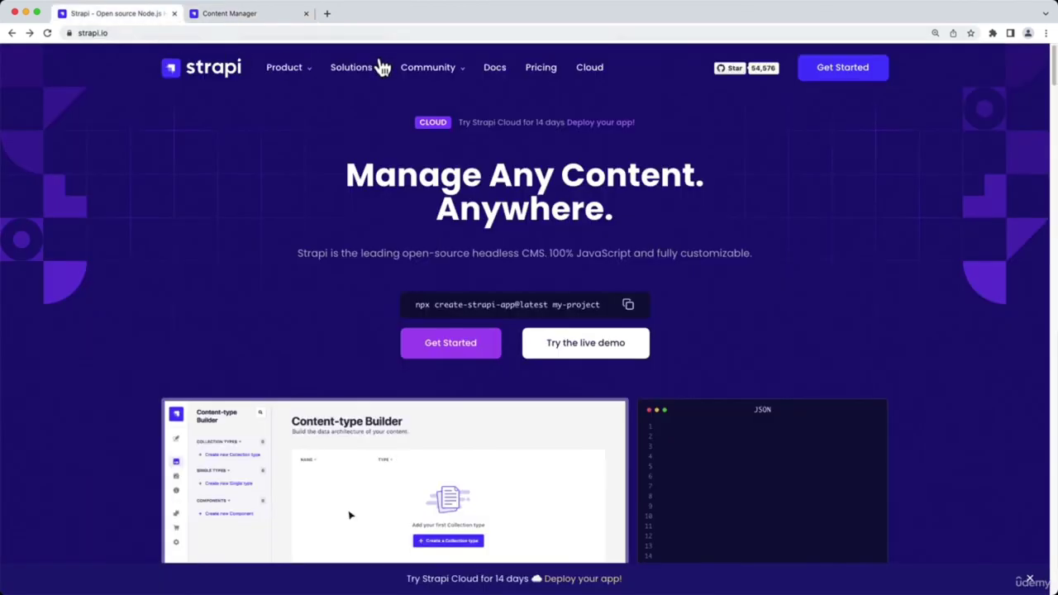
pyautogui.click(494, 69)
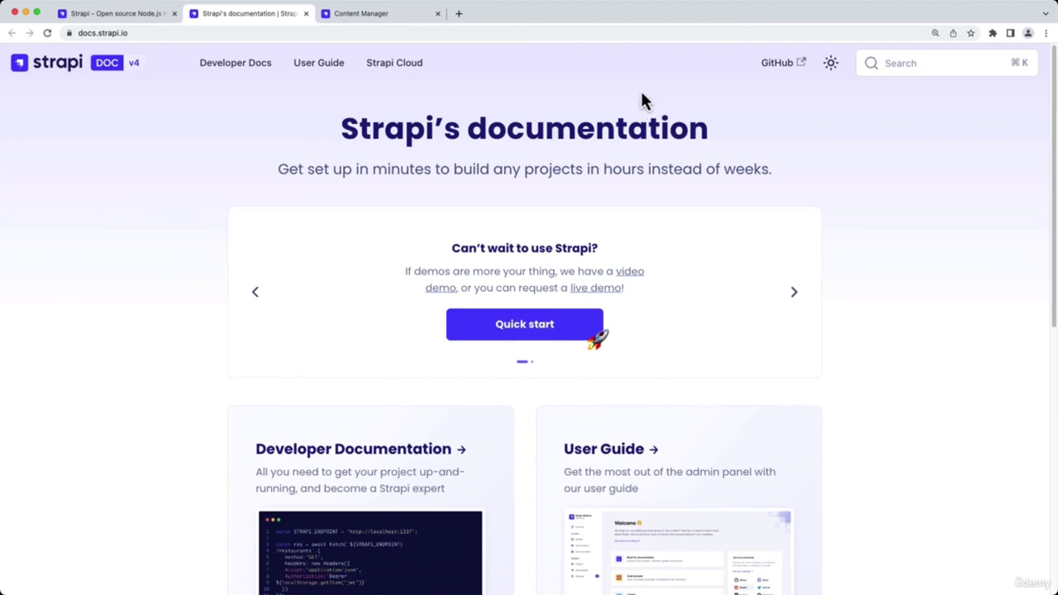
pyautogui.click(255, 69)
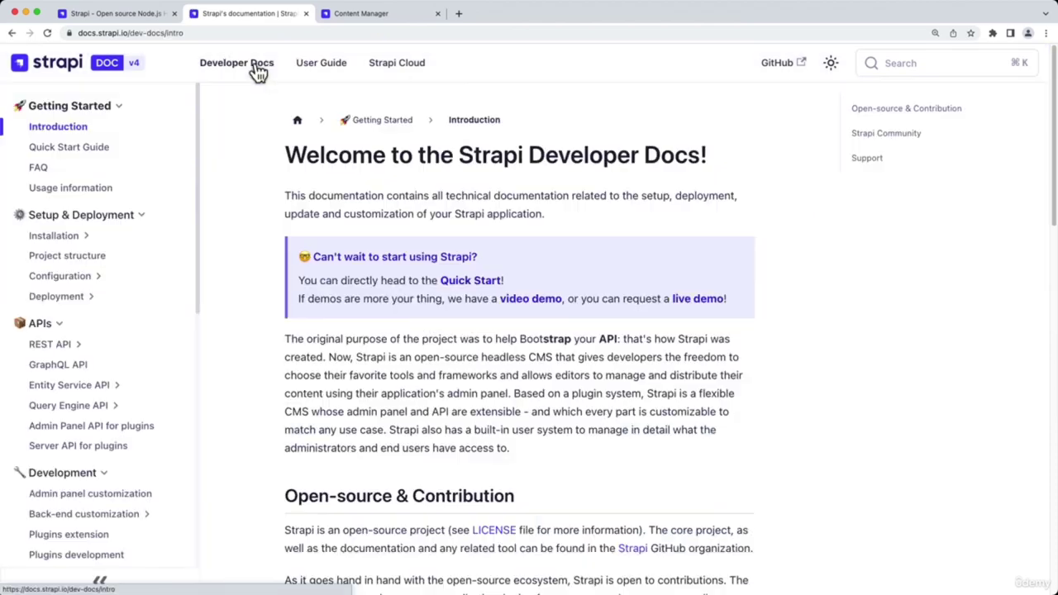
pyautogui.click(83, 344)
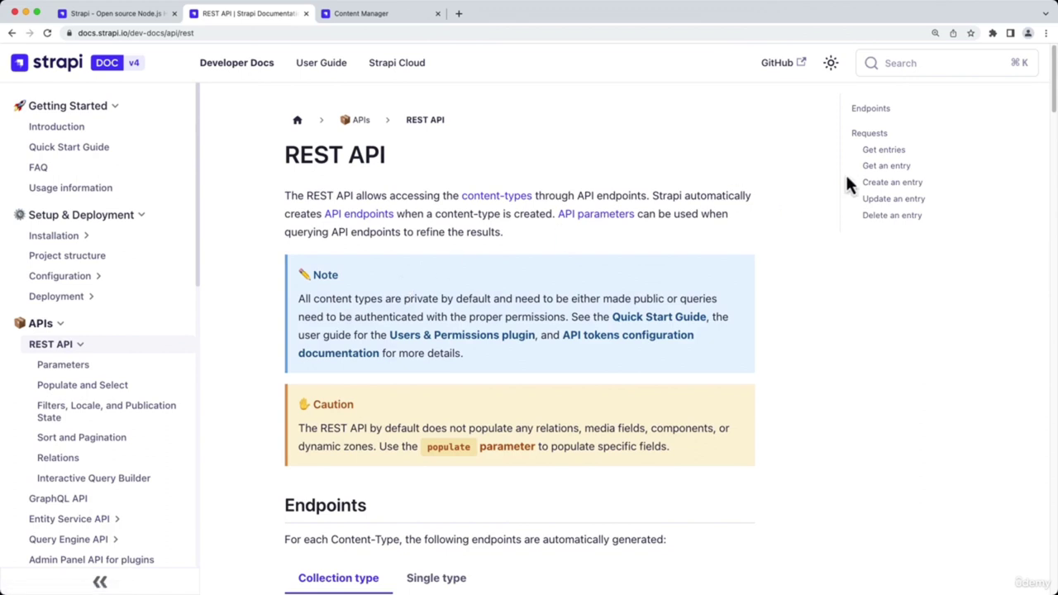
pyautogui.click(881, 150)
# Request localhost:1337/api/reviews in a new tab, getting 403 Forbidden, then return to admin
pyautogui.moveTo(323, 197); pyautogui.dragTo(545, 203)
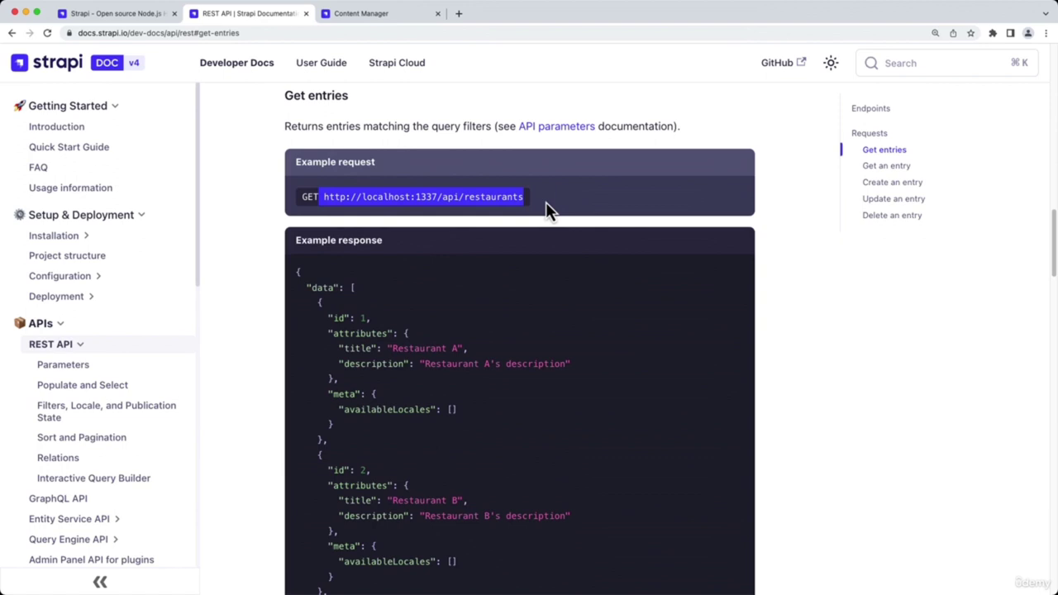
pyautogui.press('super+c')
pyautogui.press('super+t')
pyautogui.press('super+v')
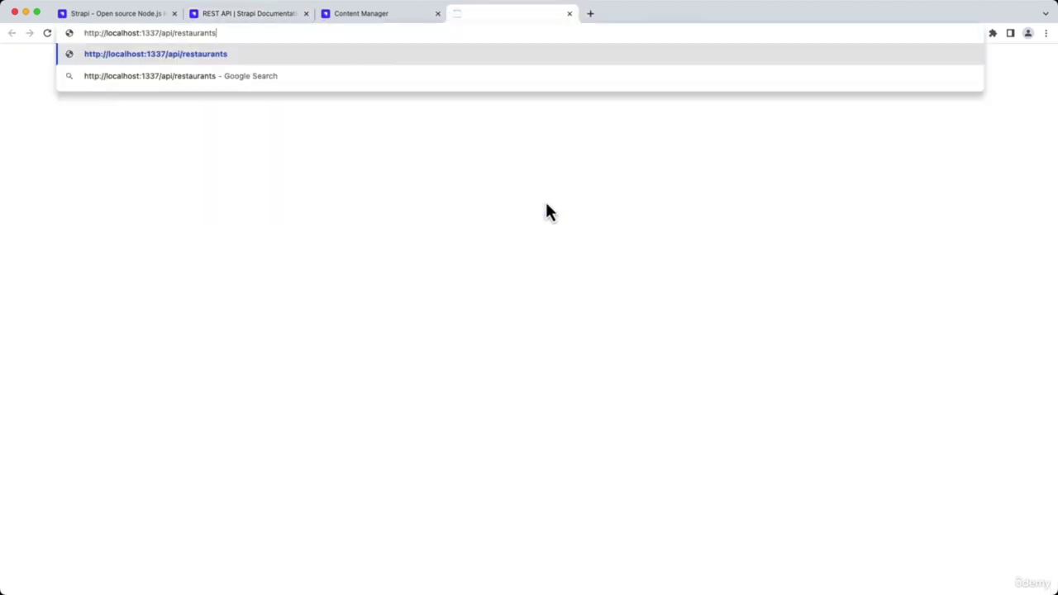
pyautogui.hotkey('alt', 'BackSpace')
pyautogui.write('revi')
pyautogui.press('Return')
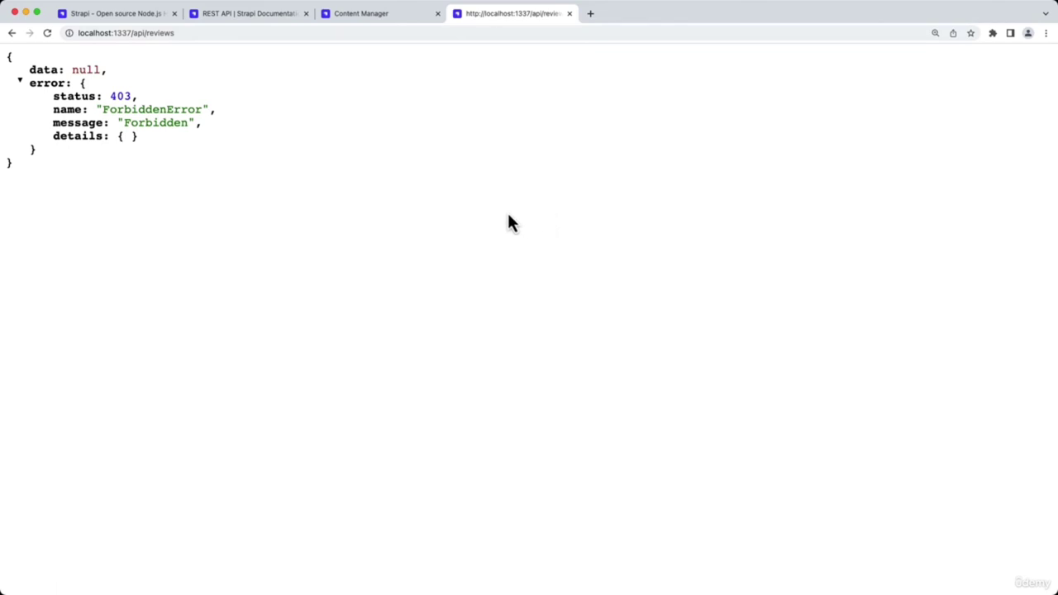
pyautogui.click(385, 14)
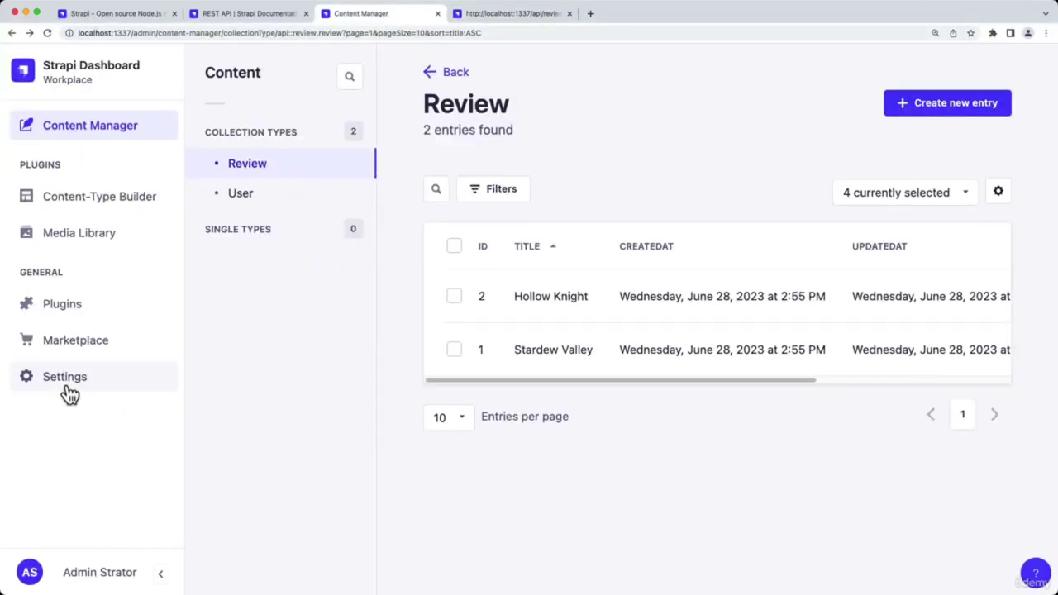
# Grant the Public role find and findOne permissions on Review and save
pyautogui.click(66, 384)
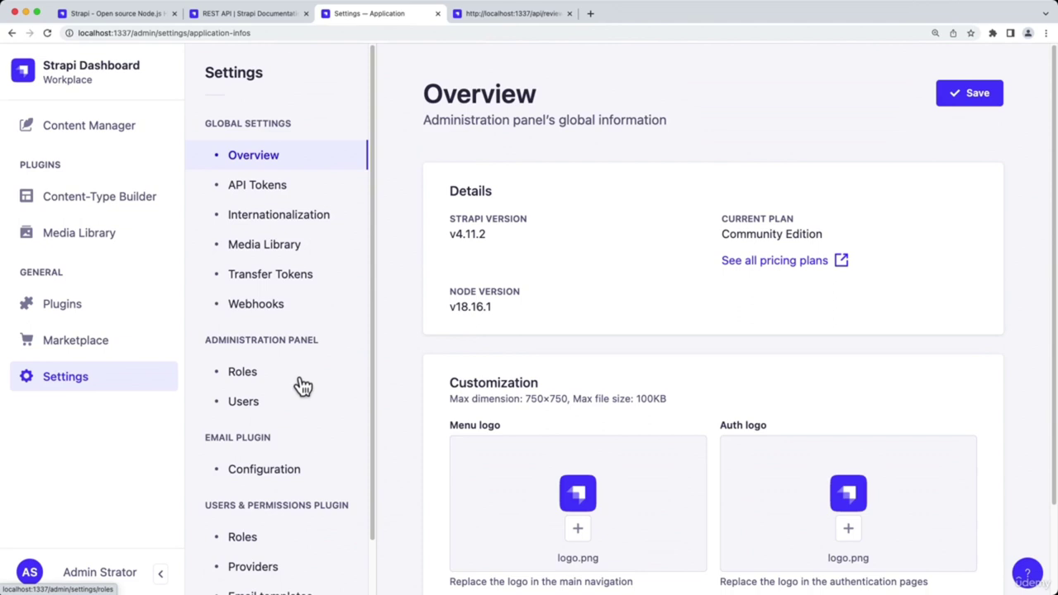
pyautogui.click(253, 543)
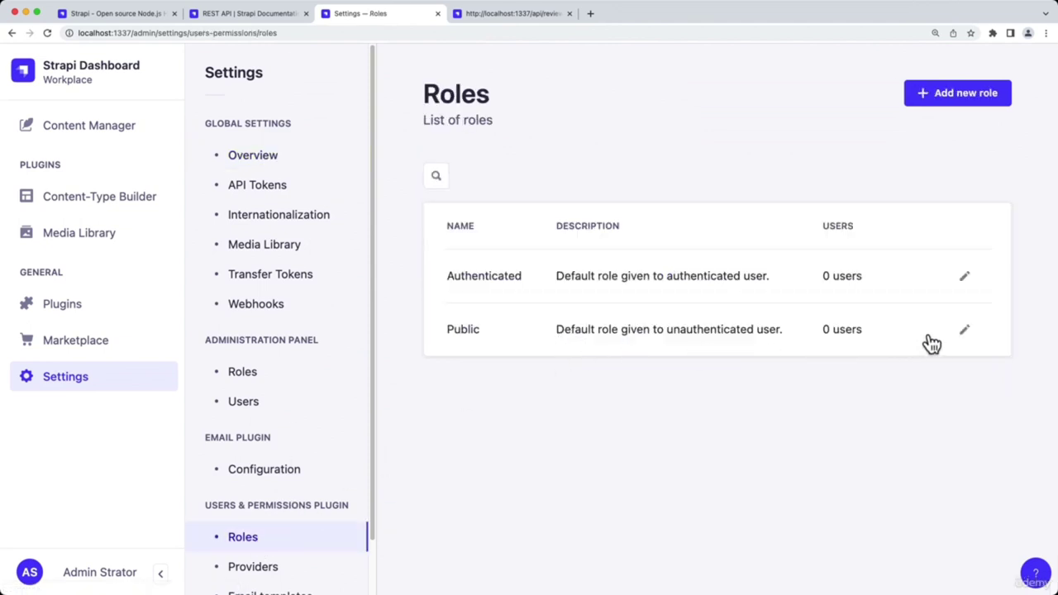
pyautogui.click(965, 333)
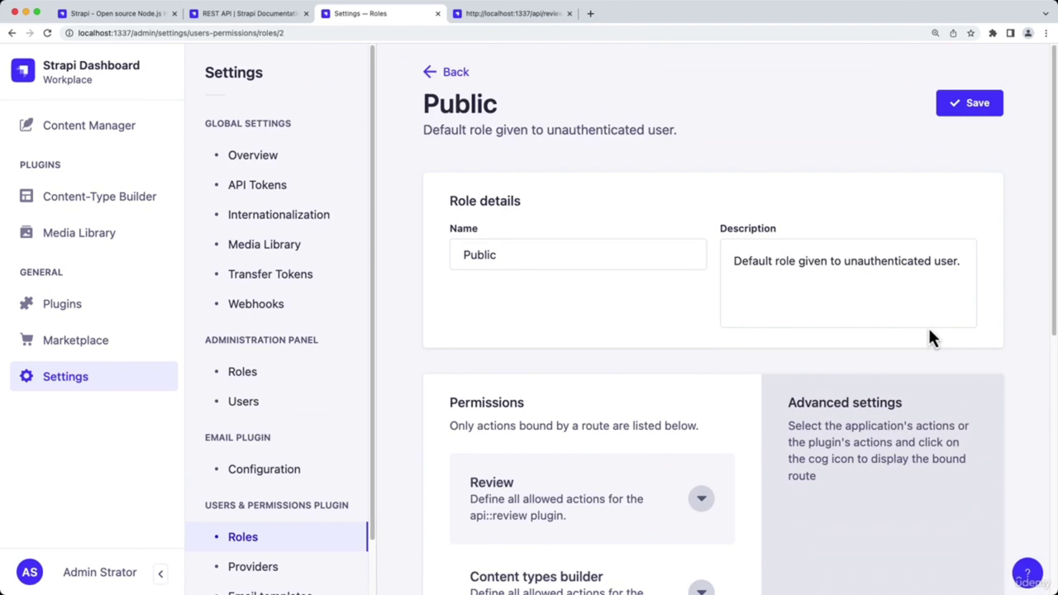
pyautogui.scroll(-3, 720, 331)
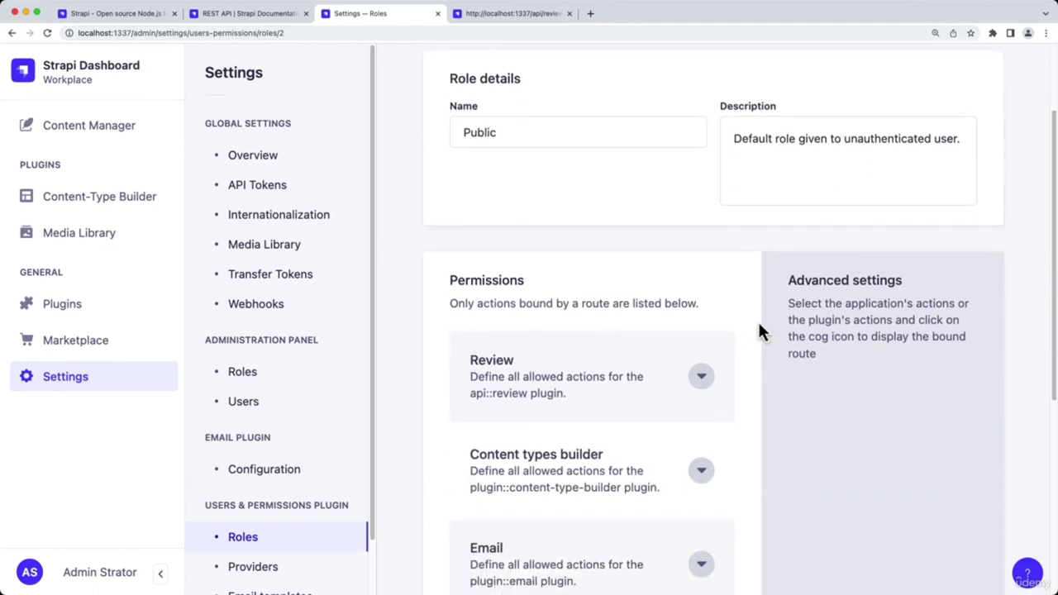
pyautogui.scroll(-3, 761, 331)
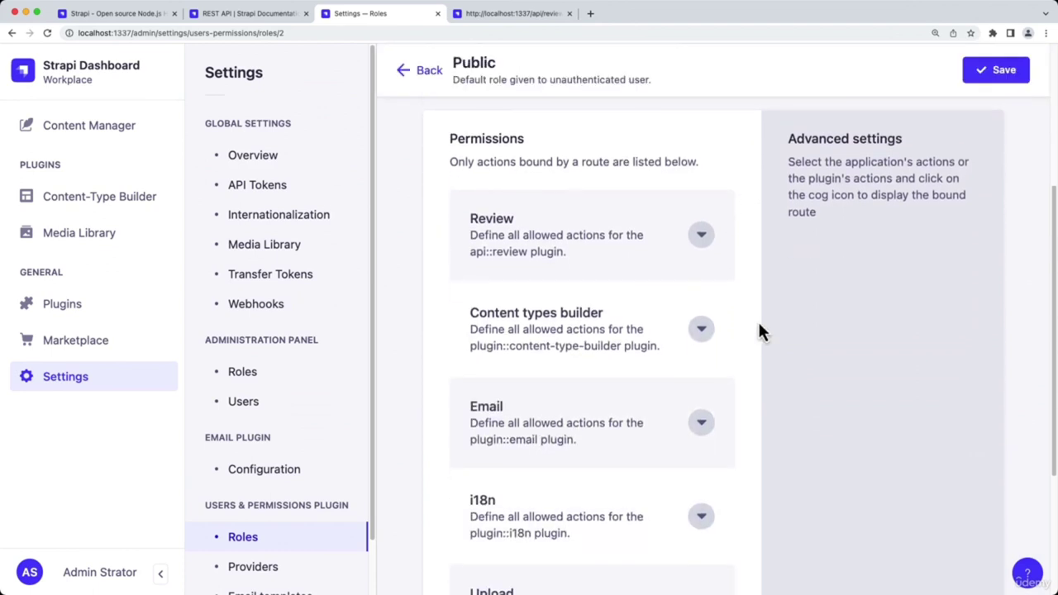
pyautogui.click(704, 239)
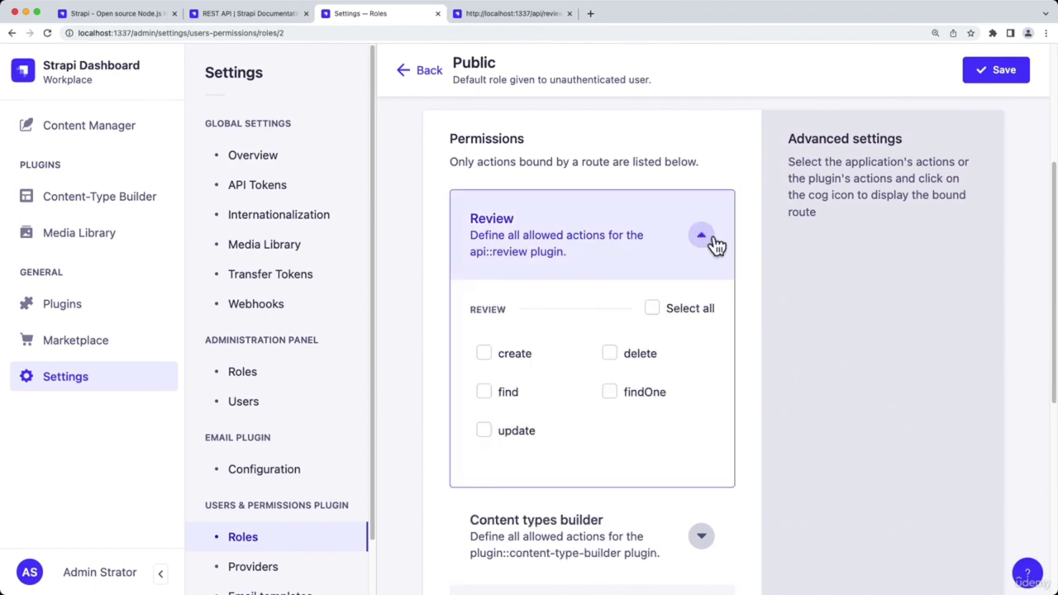
pyautogui.click(484, 395)
pyautogui.click(610, 394)
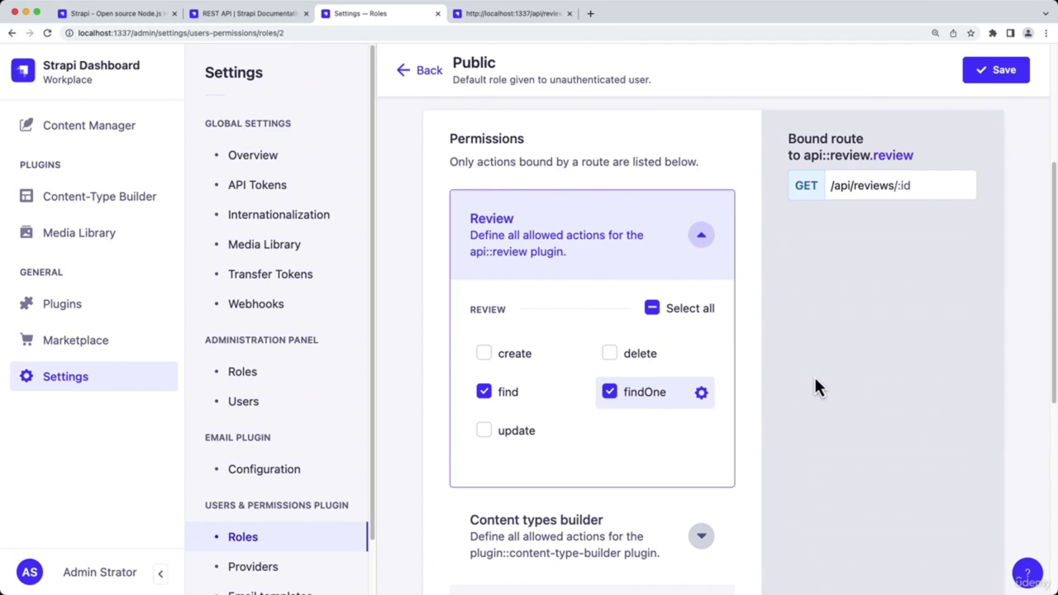
pyautogui.click(990, 71)
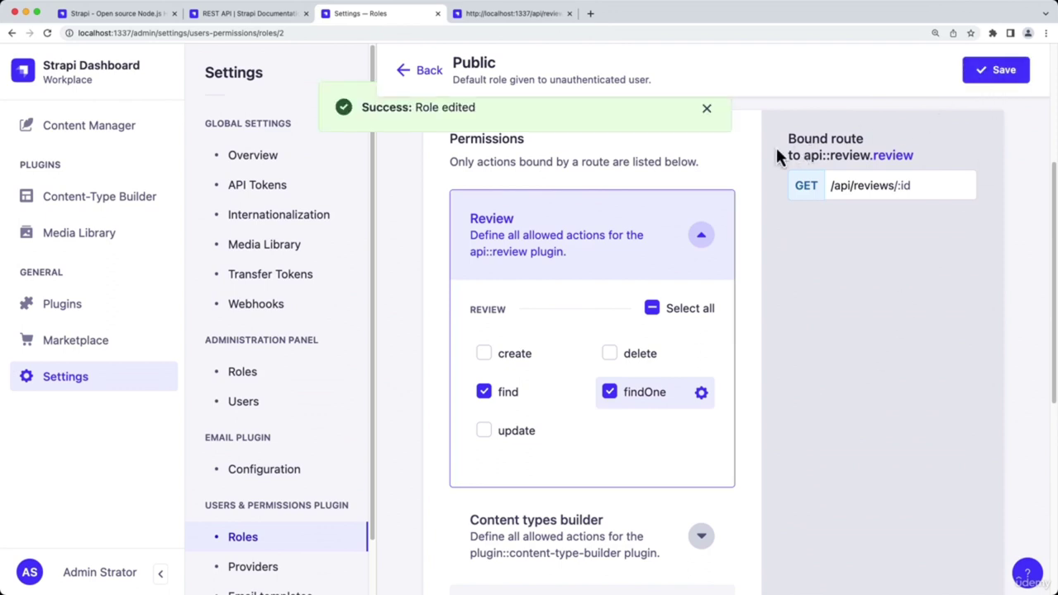
# Reload the /api/reviews tab to confirm both reviews are returned, then return to the admin
pyautogui.click(506, 14)
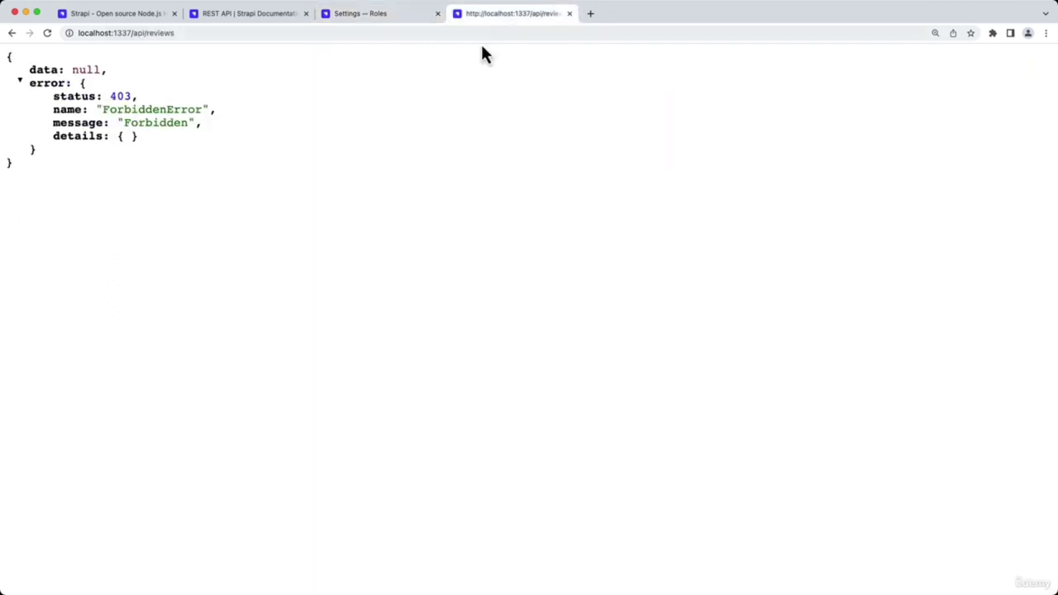
pyautogui.click(47, 33)
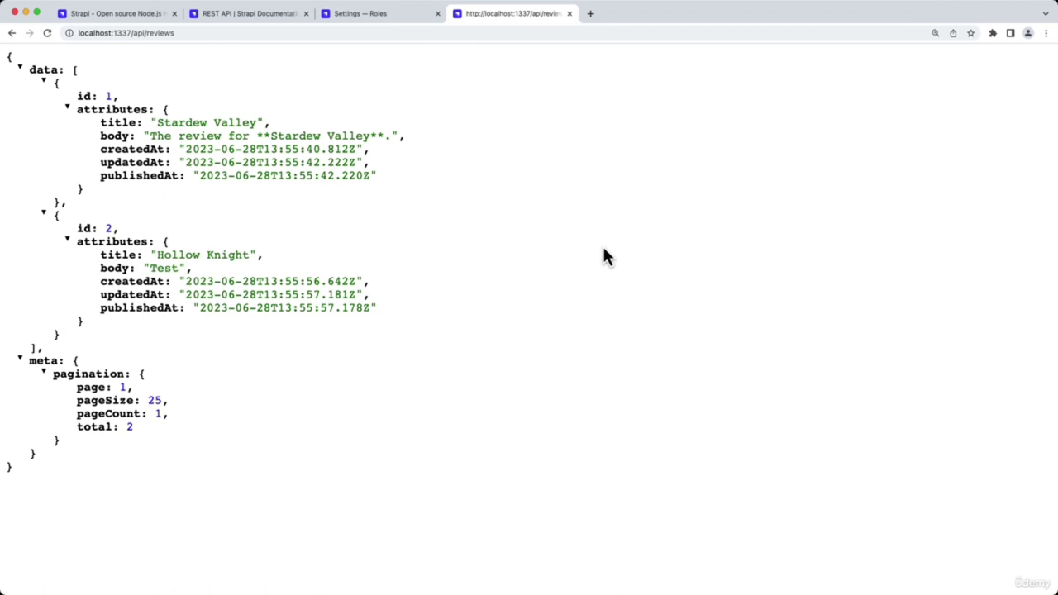
pyautogui.click(381, 15)
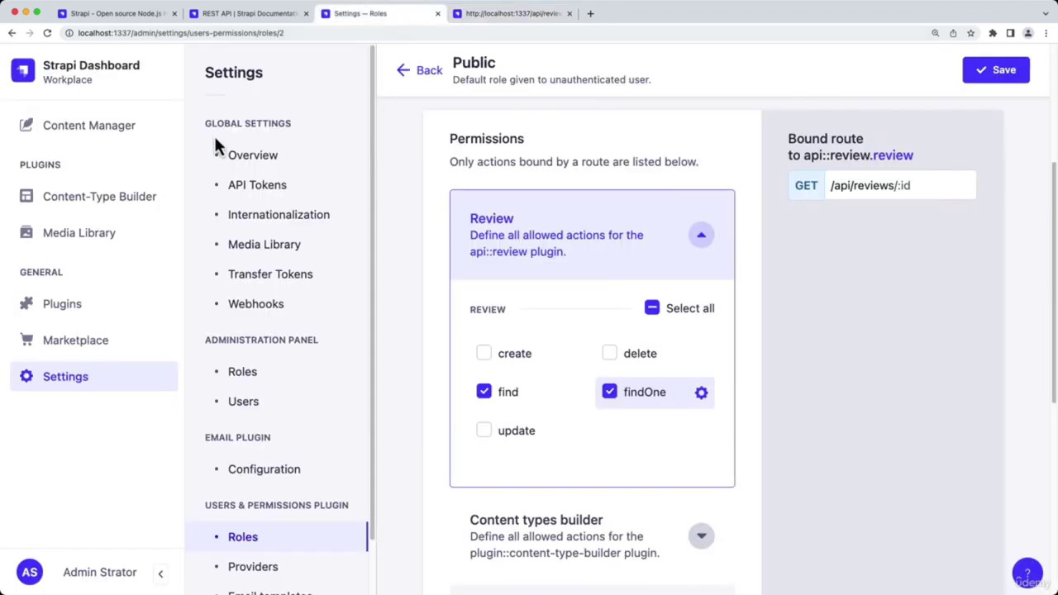
# View the Review entries, inspect Review's fields in Content-Type Builder, then return to the entries list
pyautogui.click(124, 142)
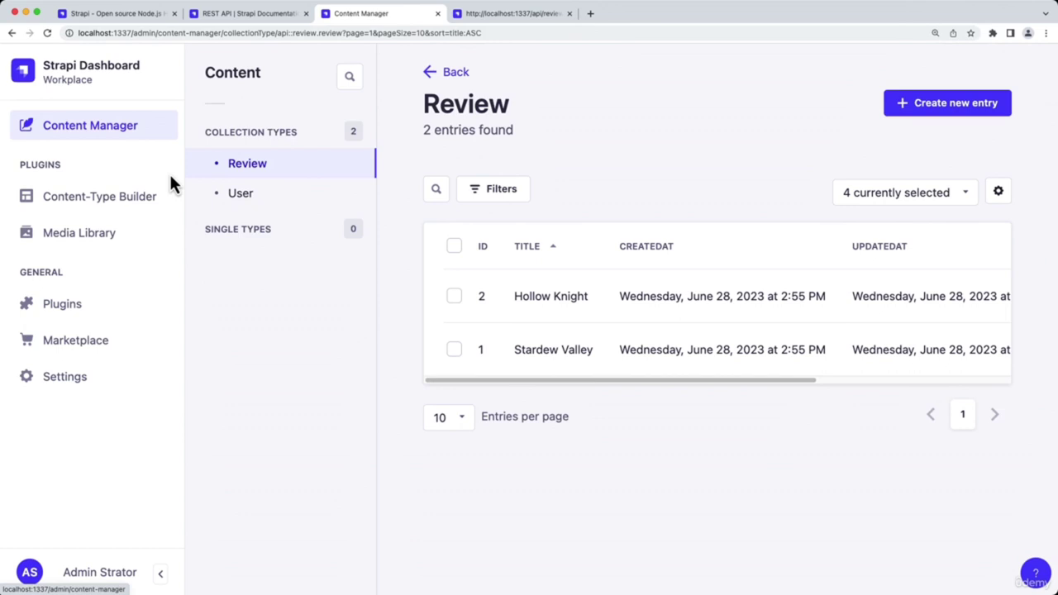
pyautogui.click(158, 198)
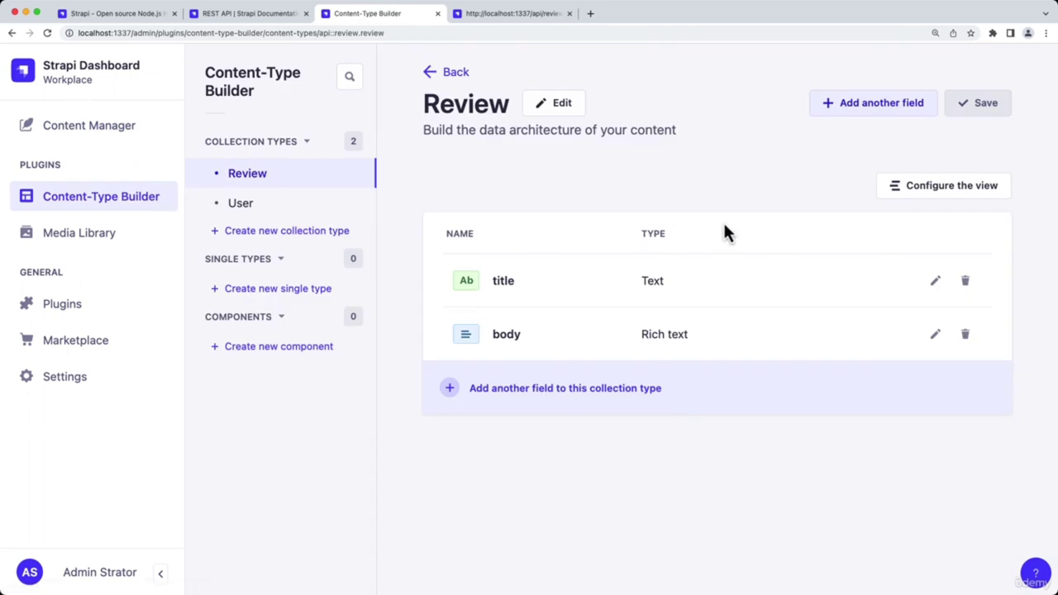
pyautogui.click(870, 106)
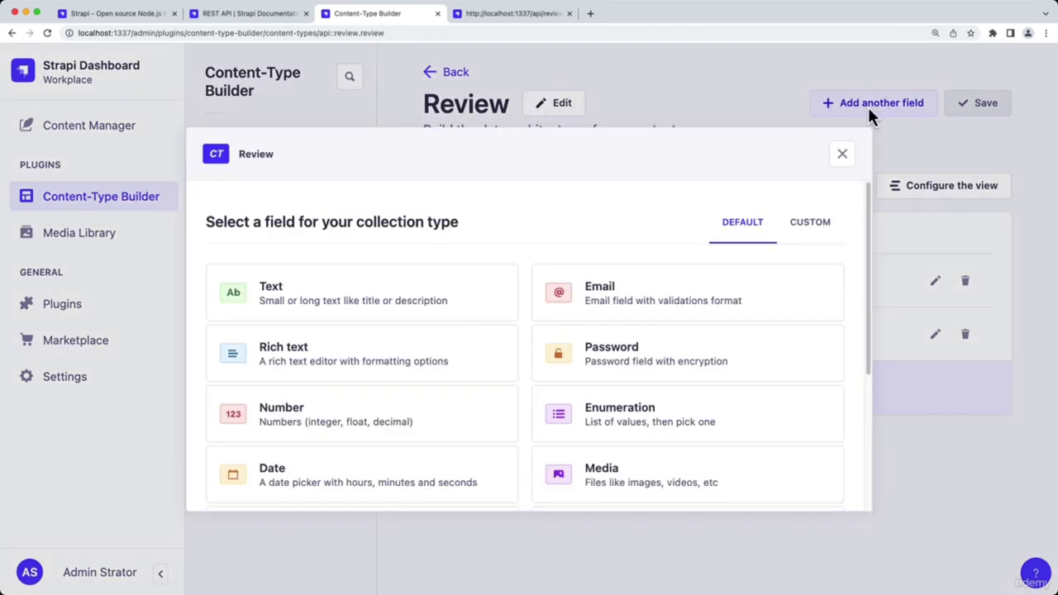
pyautogui.scroll(-3, 736, 278)
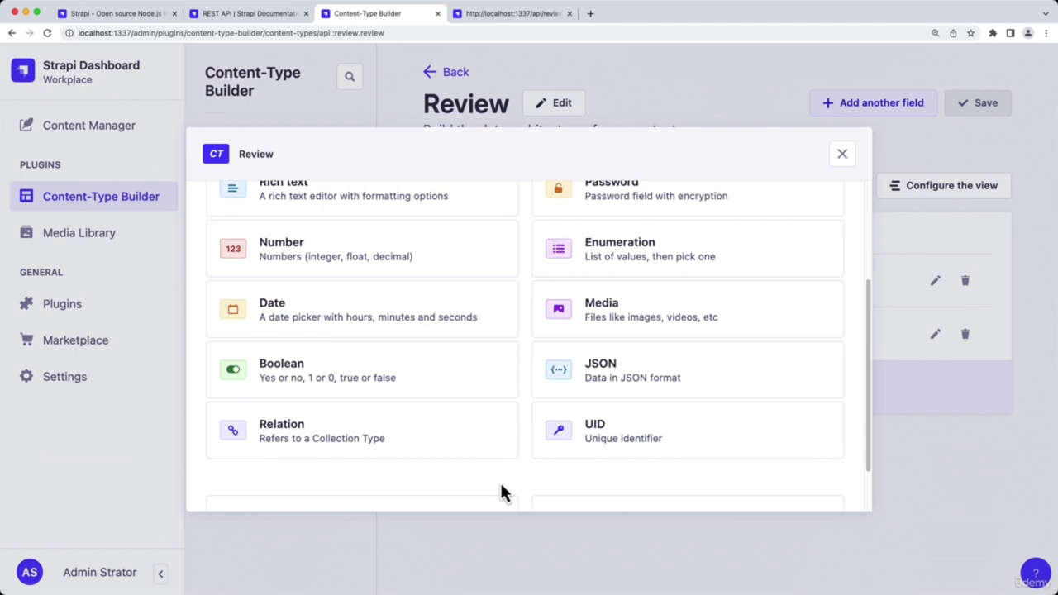
pyautogui.click(843, 156)
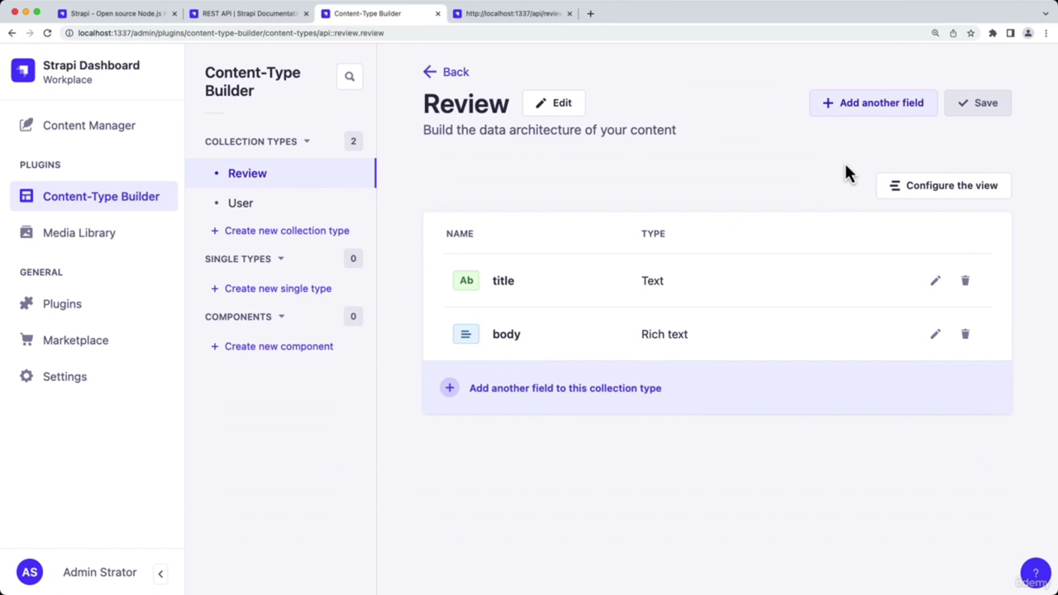
pyautogui.click(138, 132)
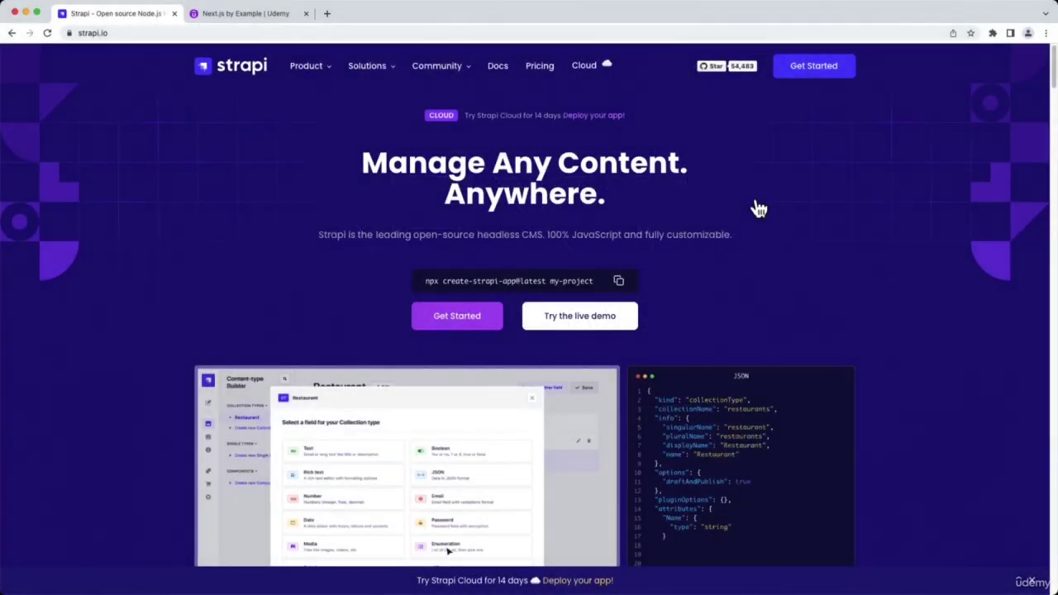
# Download next-reviews-cms.zip from the Preloaded CMS Instance lecture resources into the Projects folder
pyautogui.click(280, 14)
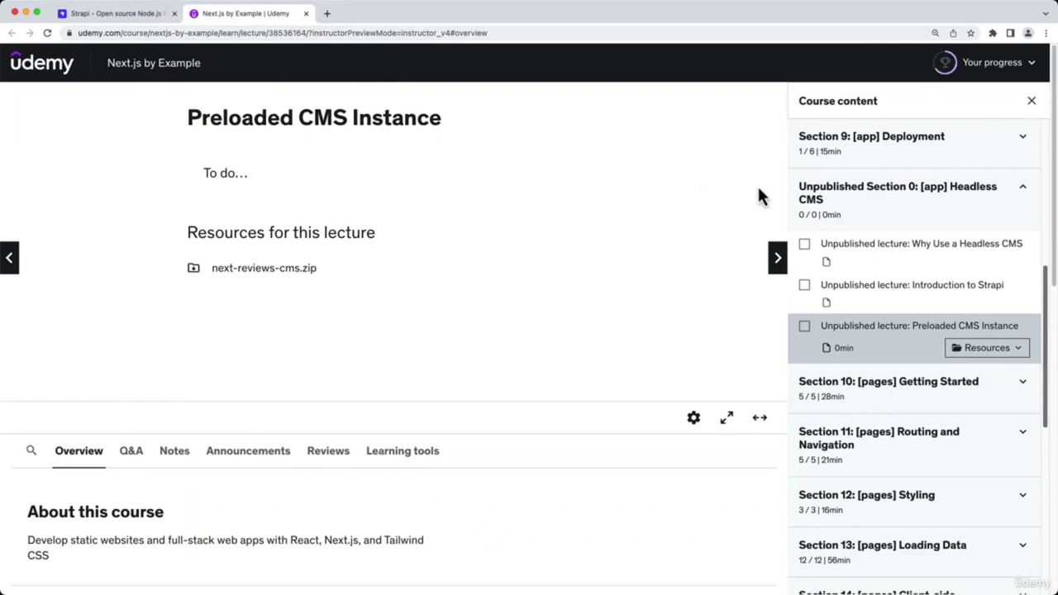
pyautogui.click(1003, 356)
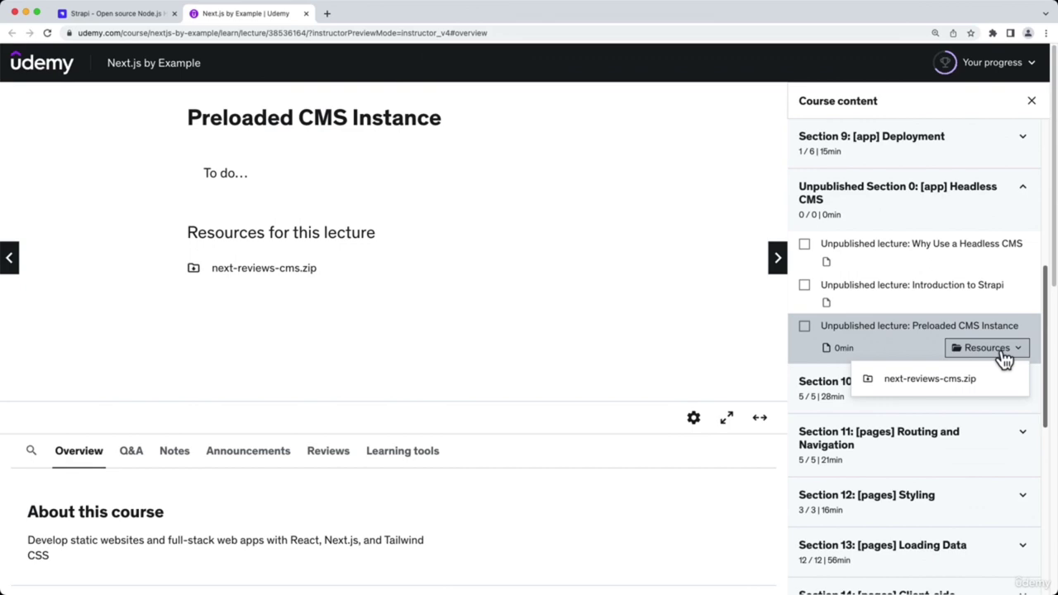
pyautogui.click(964, 382)
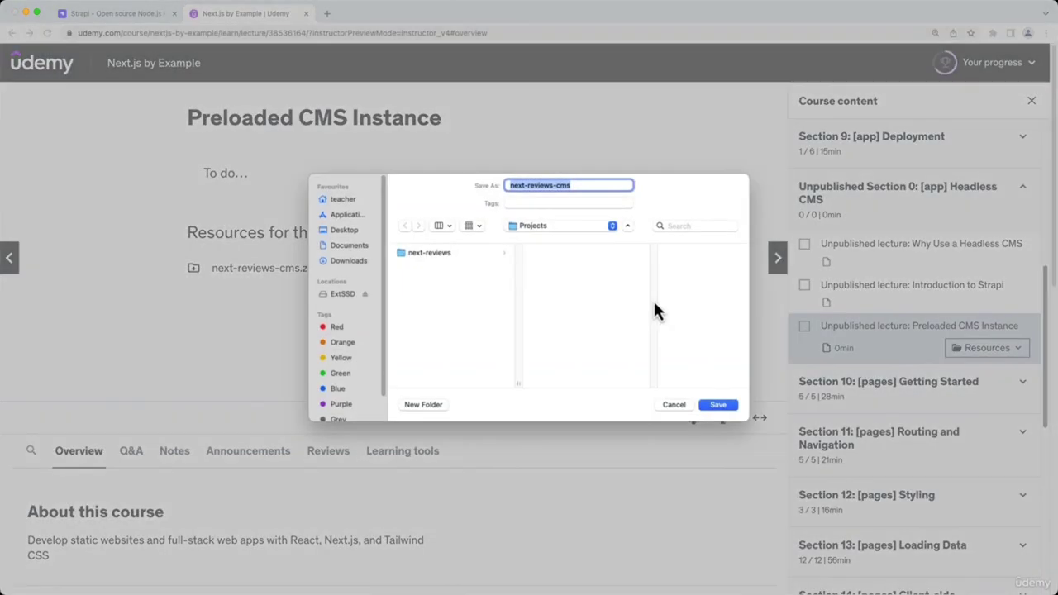
pyautogui.click(721, 405)
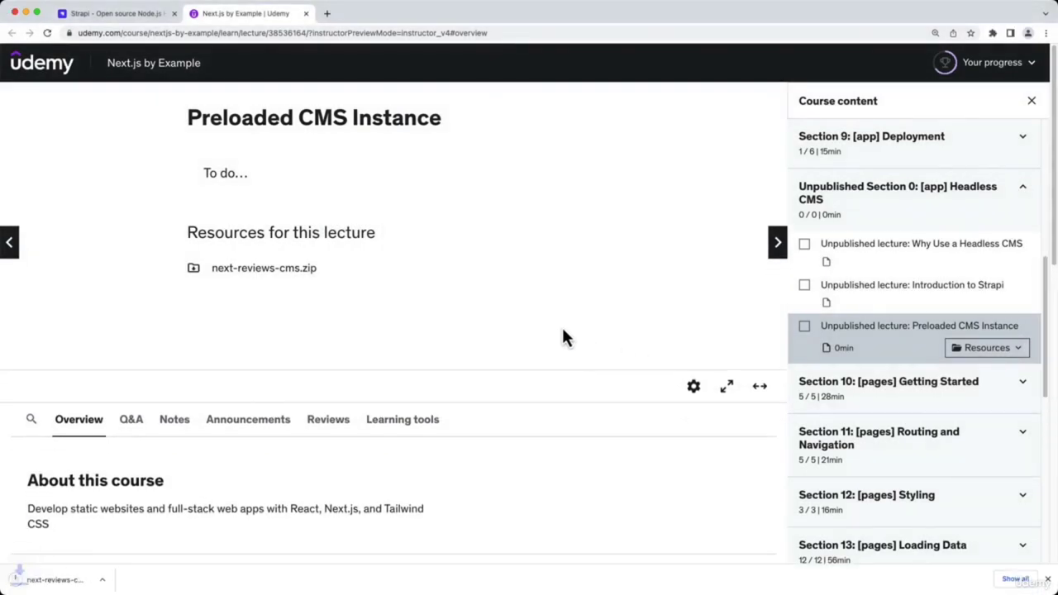
# Reveal next-reviews-cms.zip in Finder, extract it, and expand the next-reviews-cms folder
pyautogui.click(120, 581)
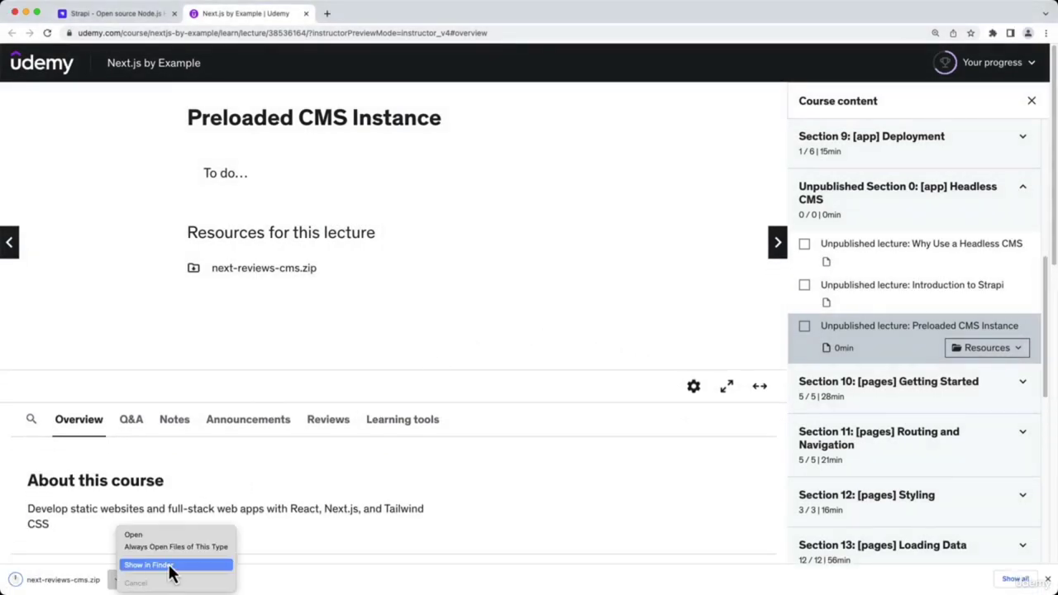
pyautogui.click(170, 566)
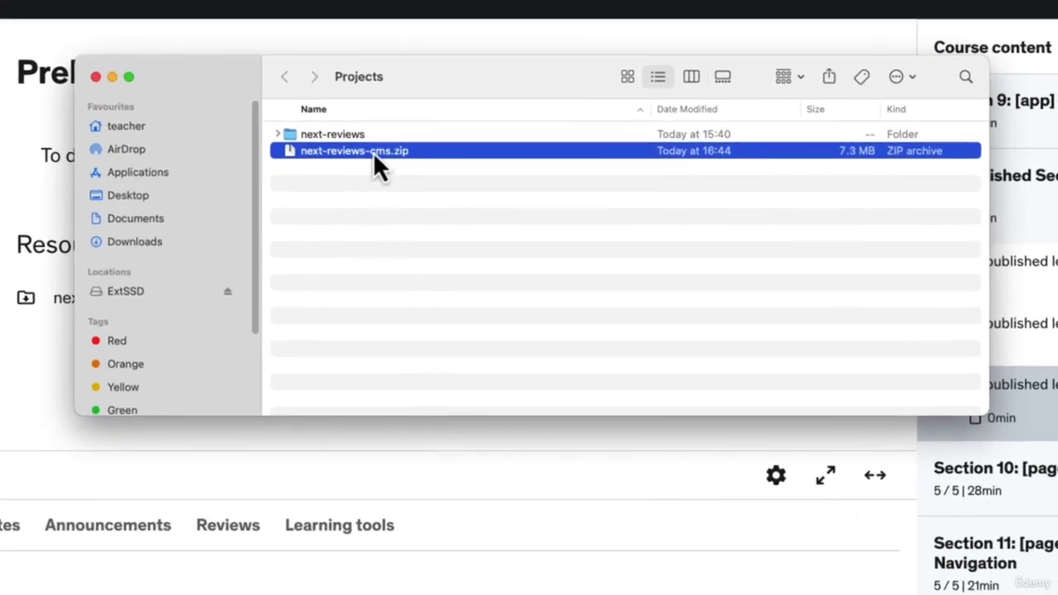
pyautogui.doubleClick(373, 151)
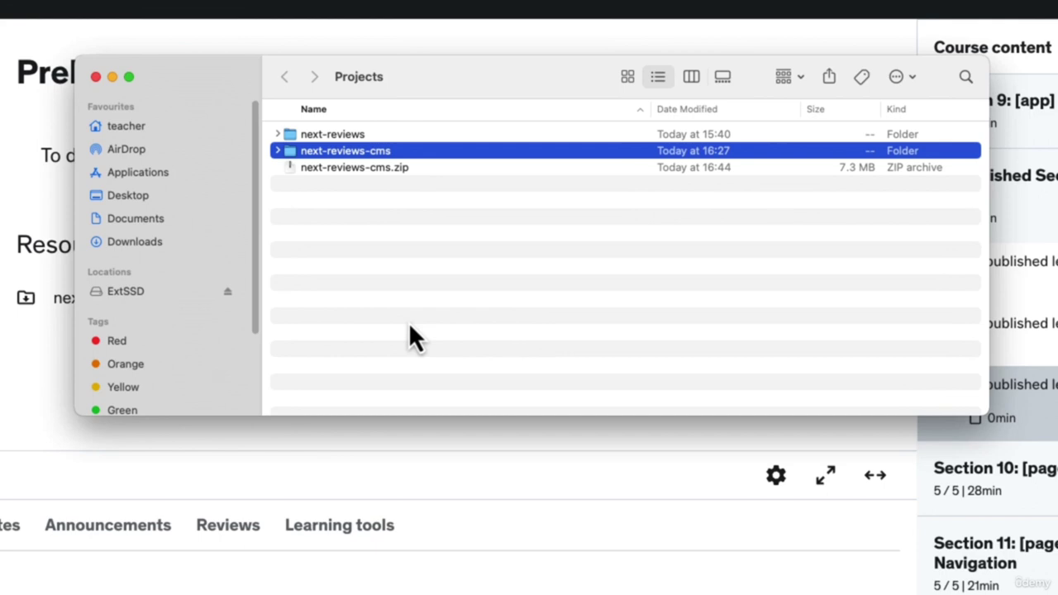
pyautogui.click(277, 152)
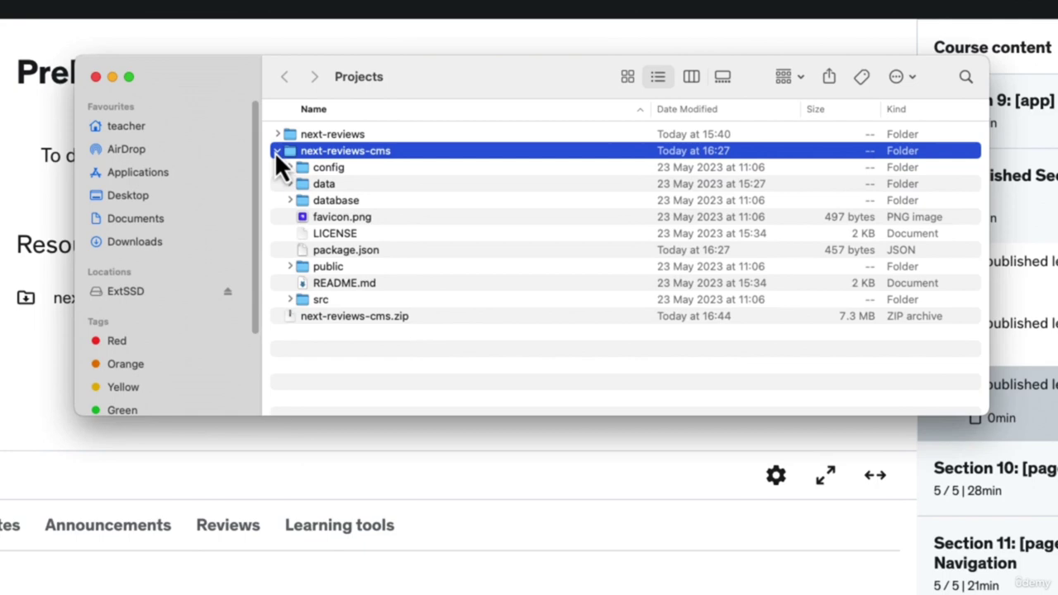
# Close Finder, open Terminal, change into Projects/next-reviews-cms and list its files
pyautogui.click(95, 76)
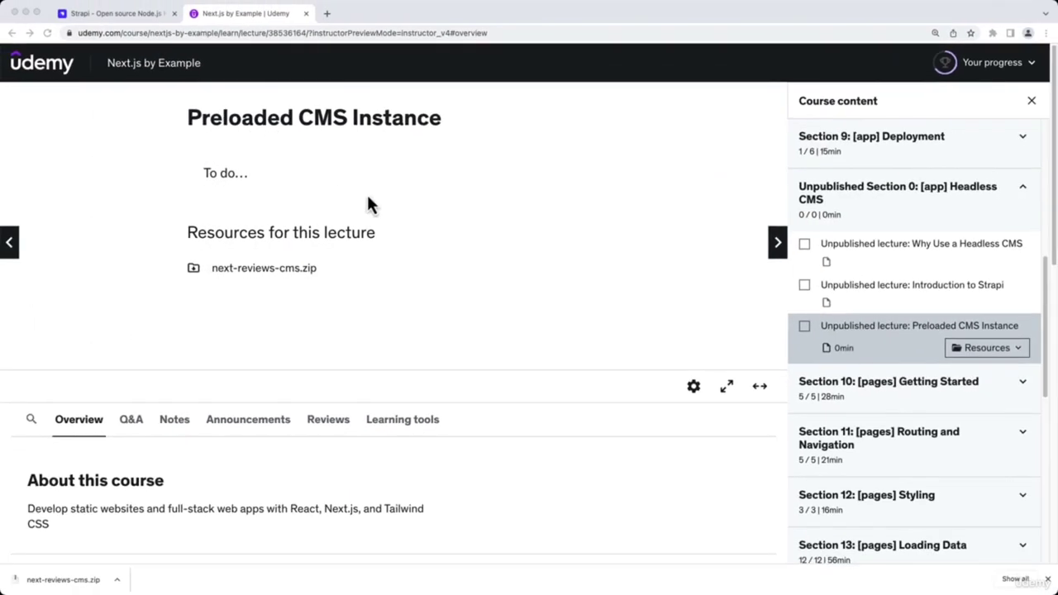
pyautogui.moveTo(509, 592)
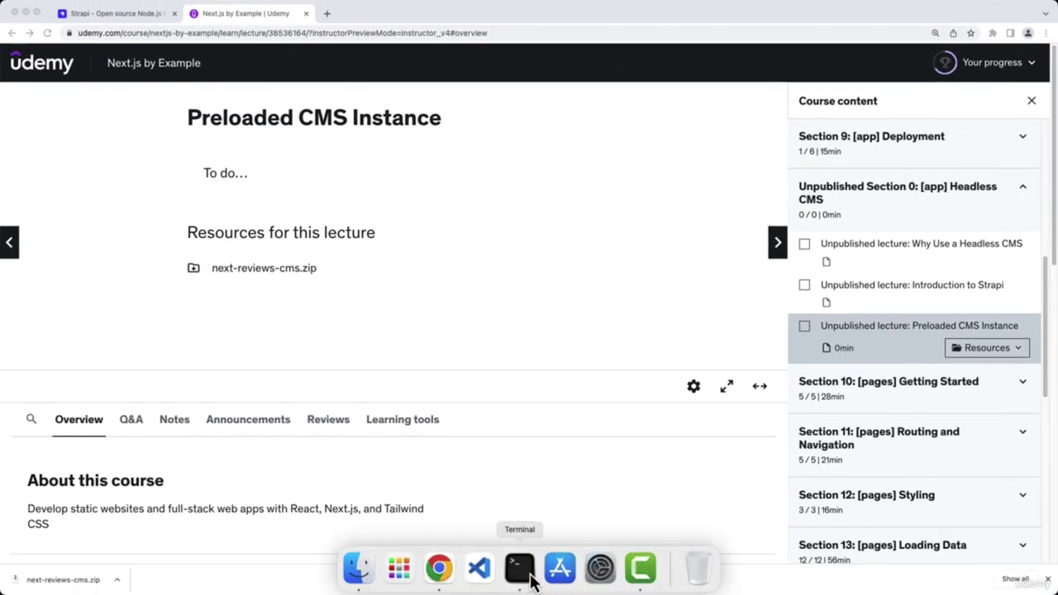
pyautogui.click(520, 568)
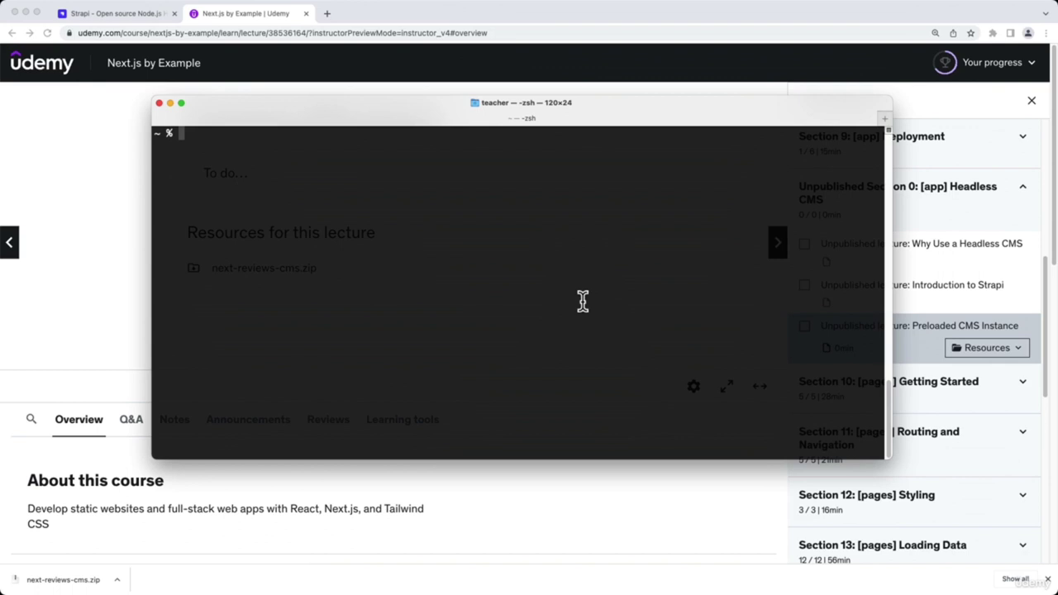
pyautogui.write('cd Projects/next-reviews-cms')
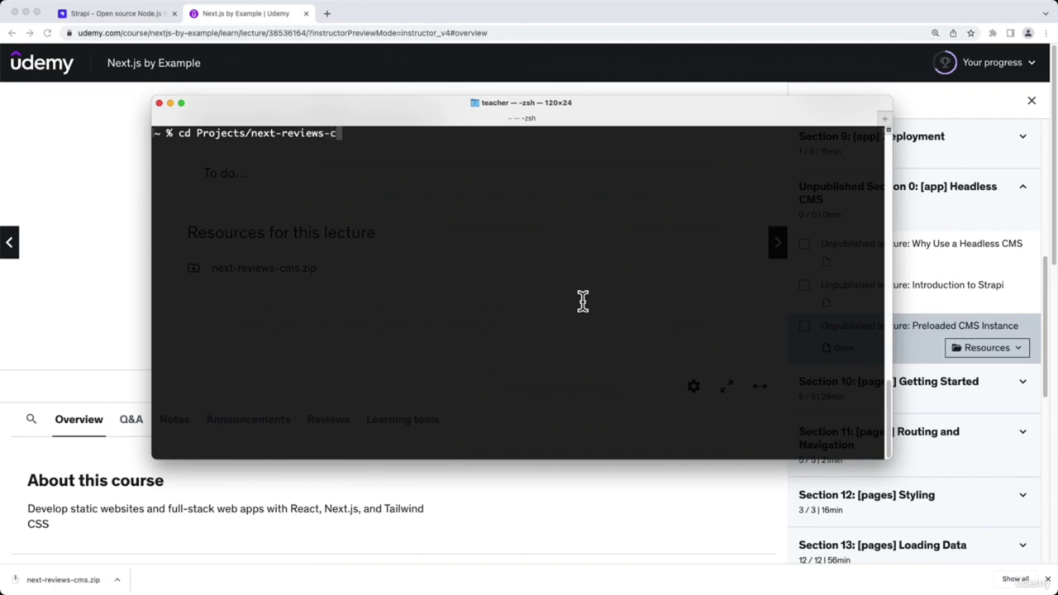
pyautogui.press('Return')
pyautogui.write('ls')
pyautogui.press('Return')
# Run npm install, clear the terminal, and enter npm run build at the prompt
pyautogui.write('npm install')
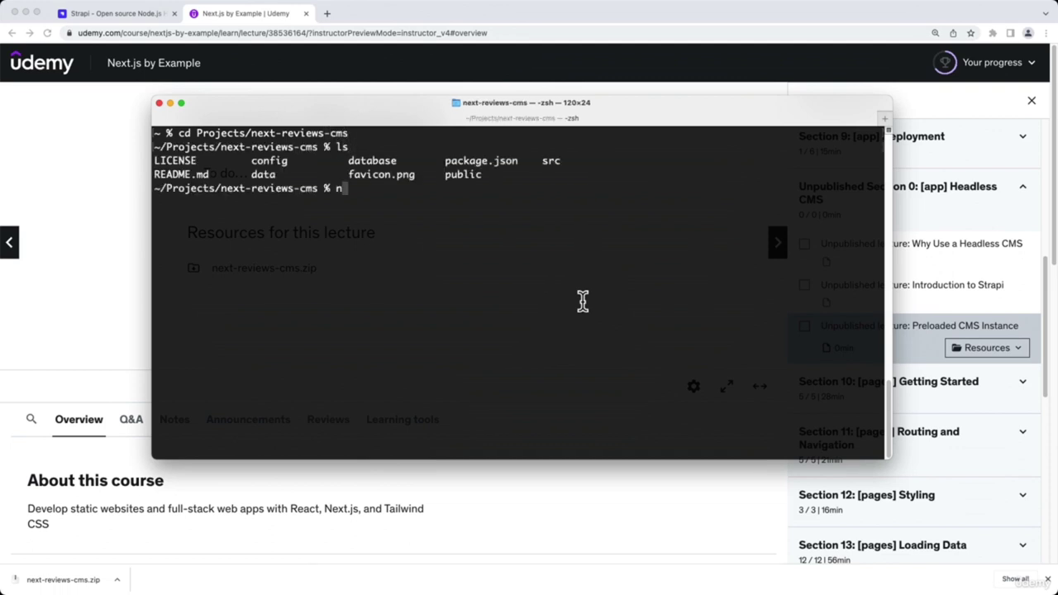
pyautogui.press('Return')
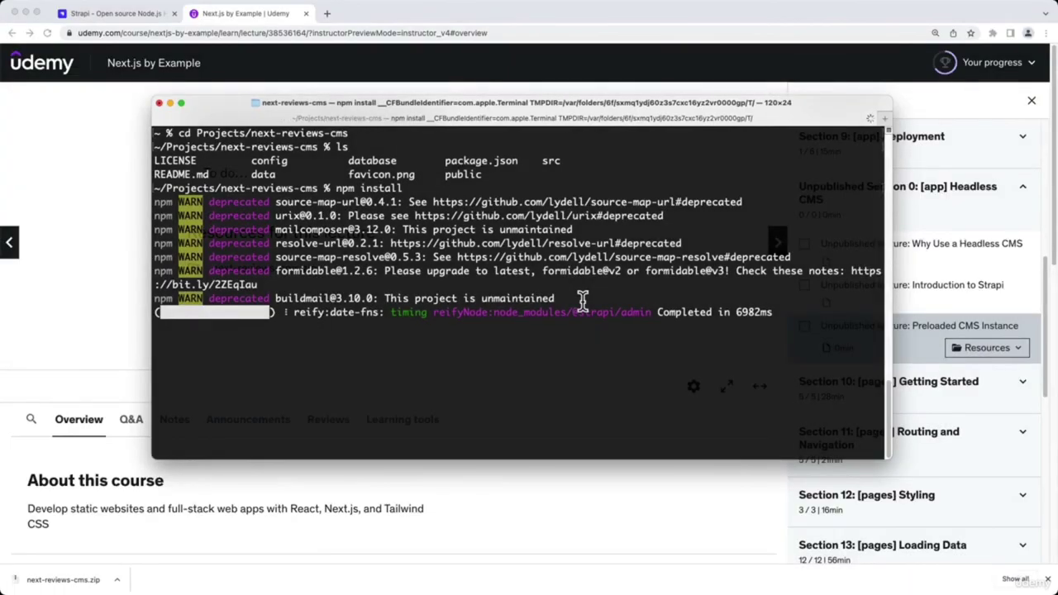
pyautogui.write('clear')
pyautogui.press('Return')
pyautogui.write('npm run build')
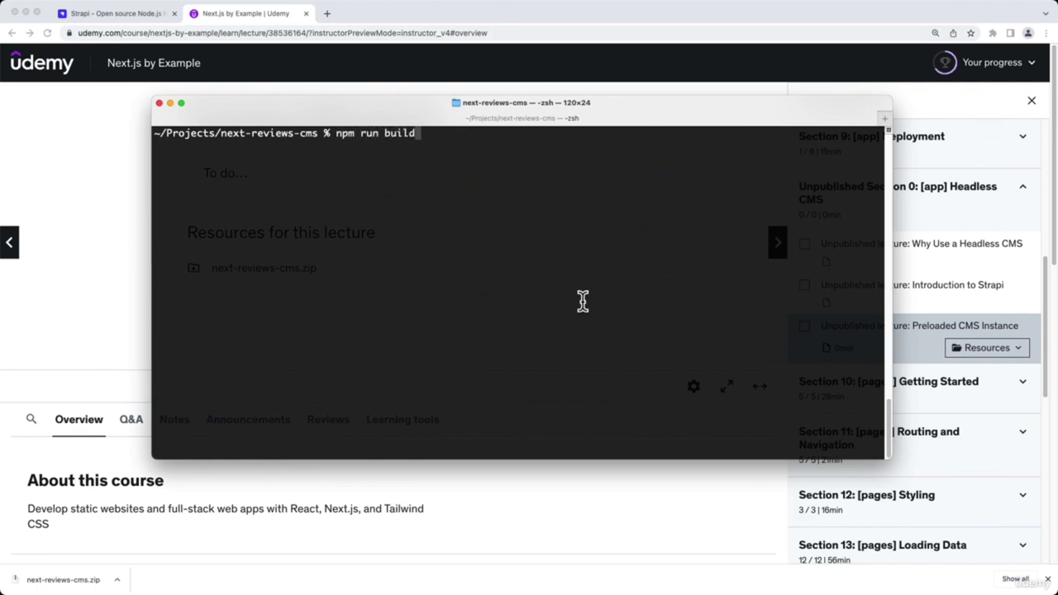
# Build the admin UI with npm run build, then start Strapi on port 1337 with npm start
pyautogui.press('Return')
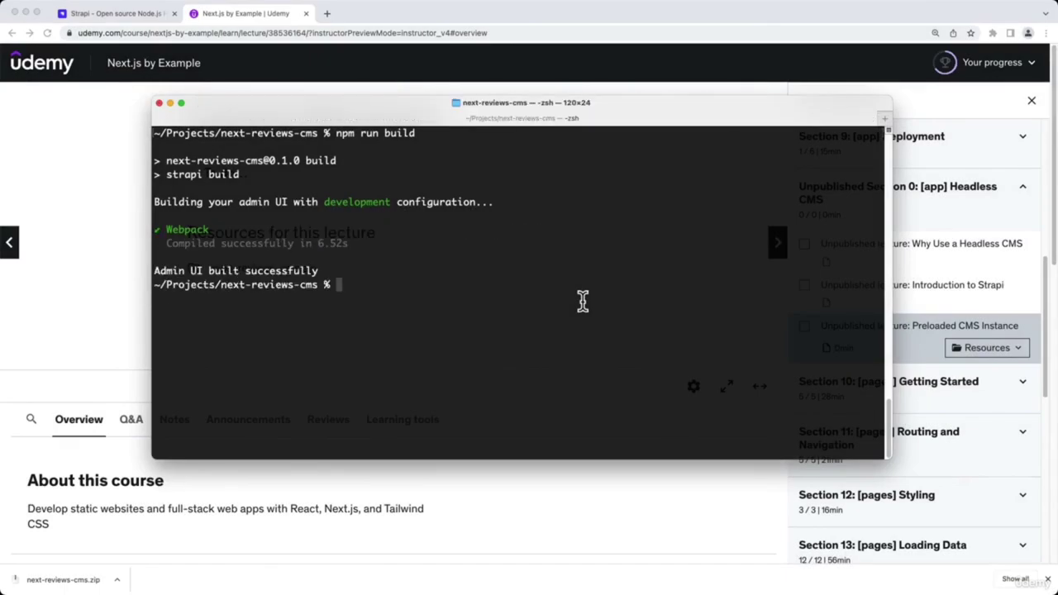
pyautogui.write('npm start')
pyautogui.press('Return')
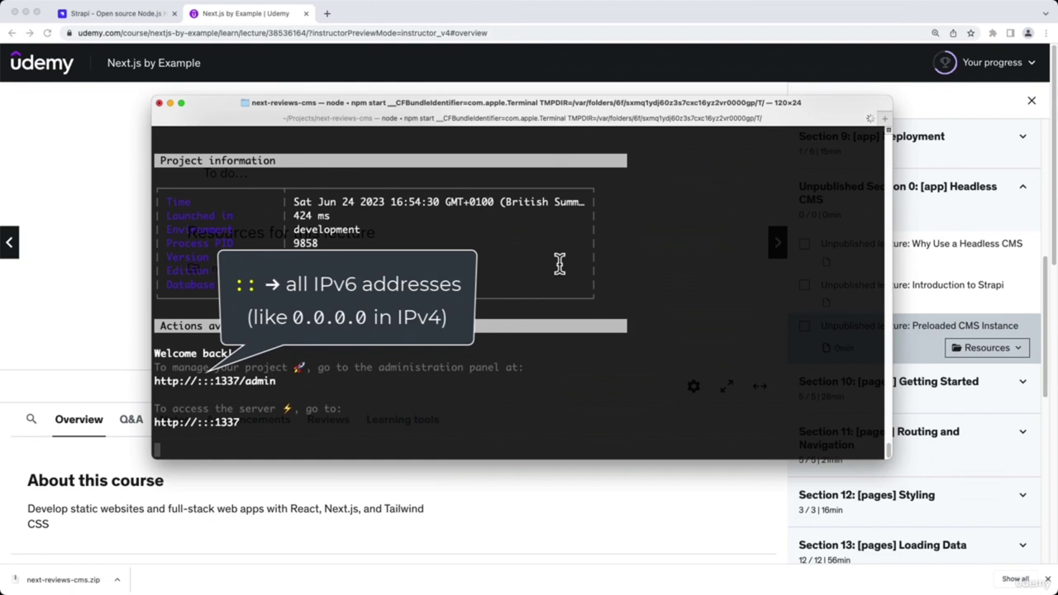
# Open localhost:1337/admin in a new browser tab
pyautogui.click(478, 17)
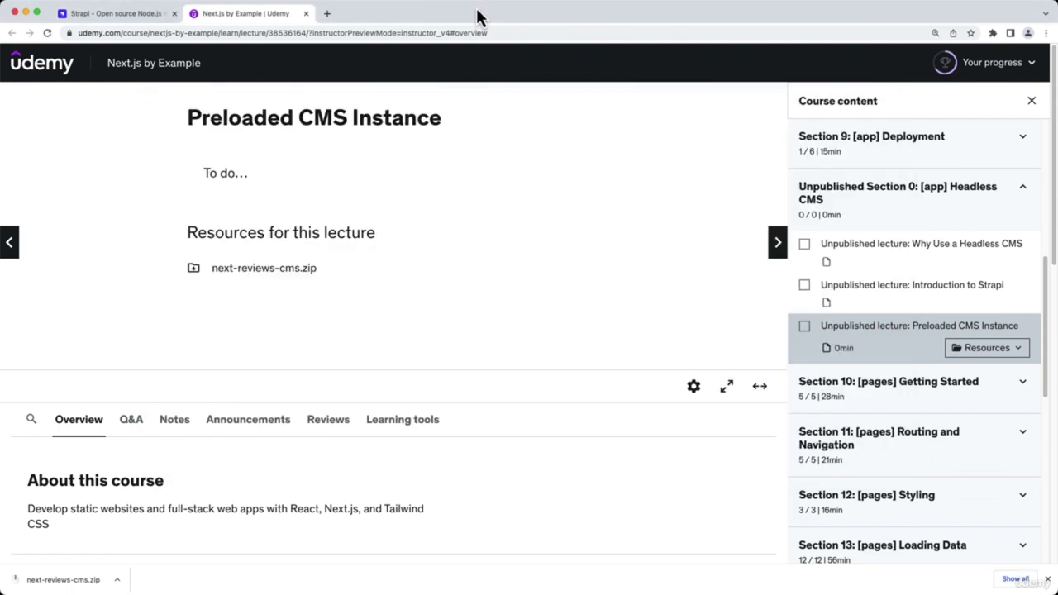
pyautogui.press('super+t')
pyautogui.write('localhost:3000')
pyautogui.hotkey('alt', 'shift', 'Left')
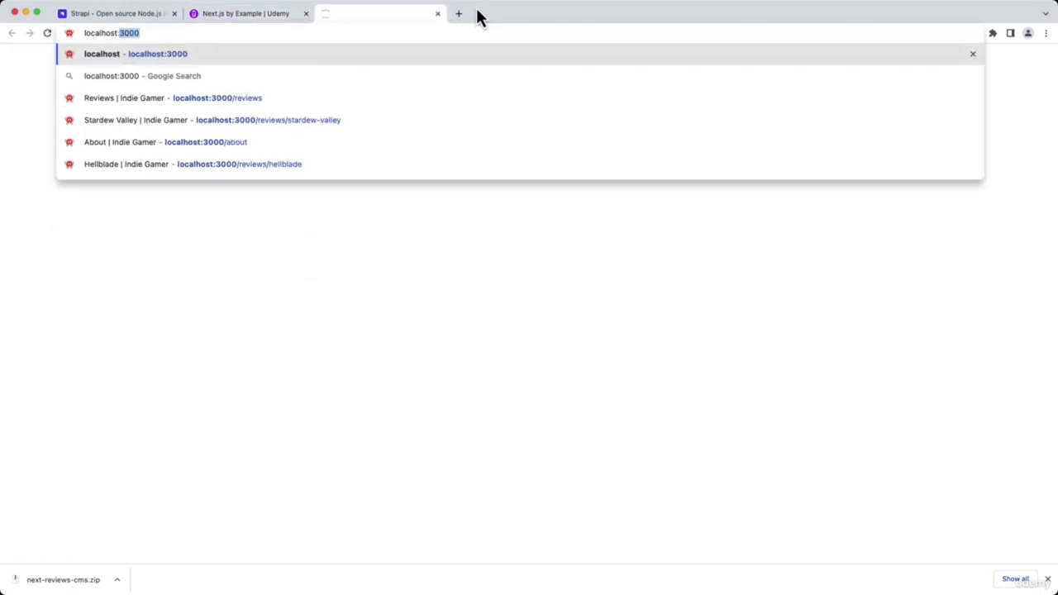
pyautogui.press('BackSpace')
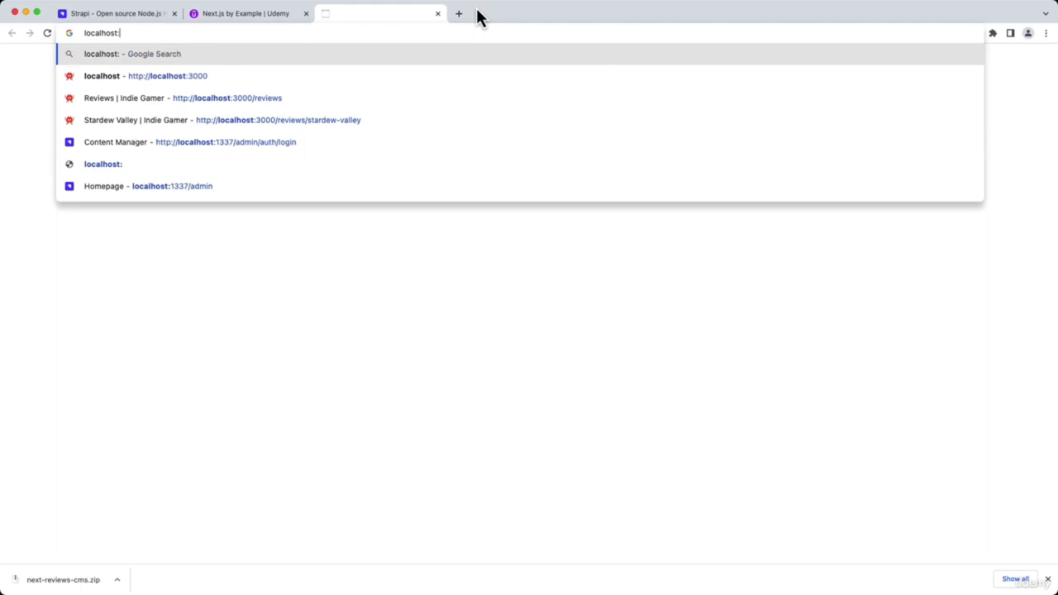
pyautogui.write('1337/admin')
pyautogui.press('Return')
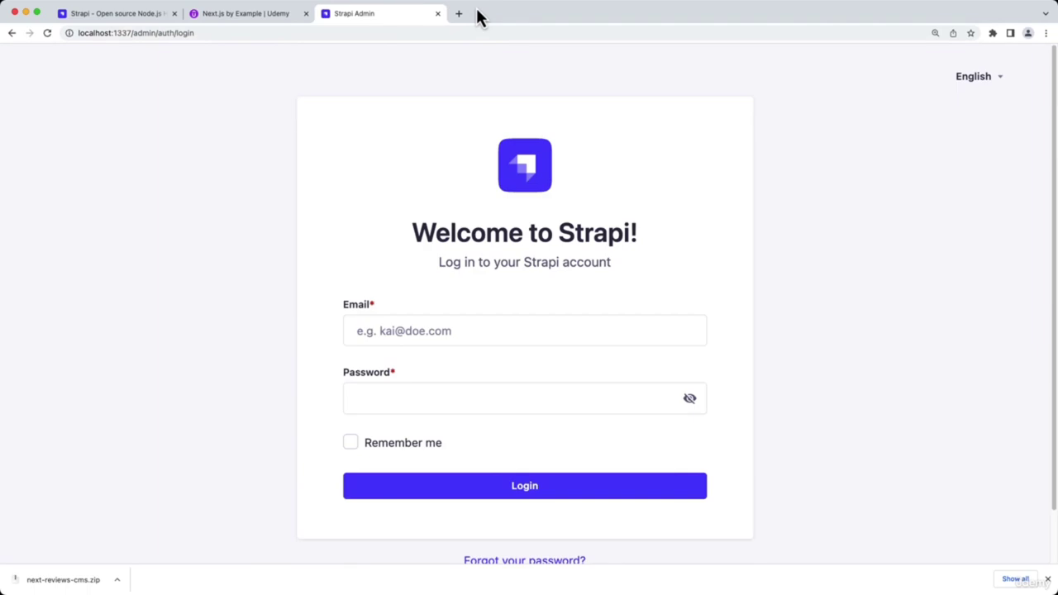
# Log in with the admin e-mail and password, with Remember me ticked
pyautogui.click(634, 329)
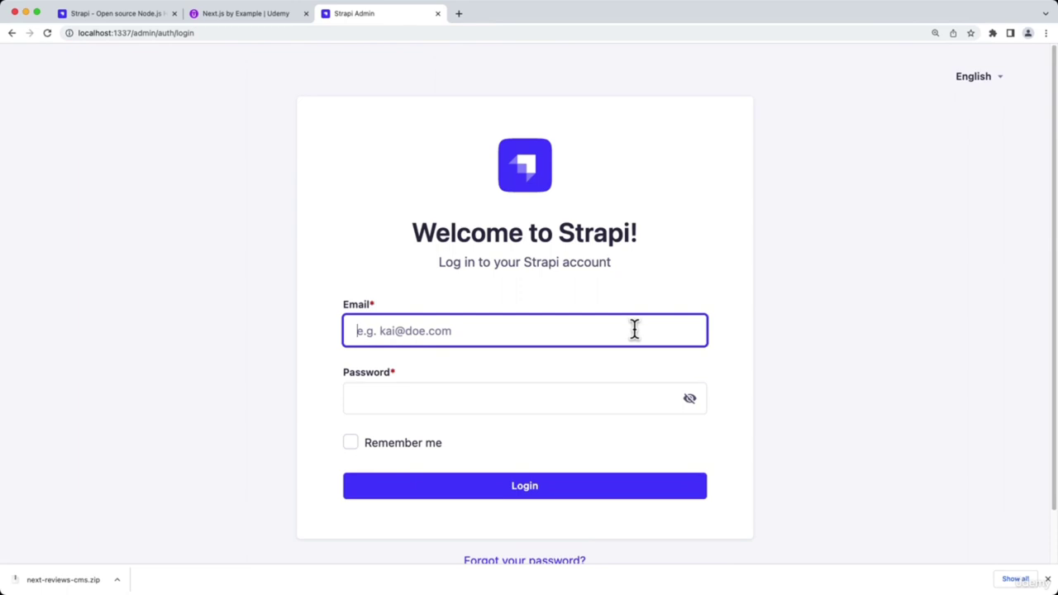
pyautogui.write('adm')
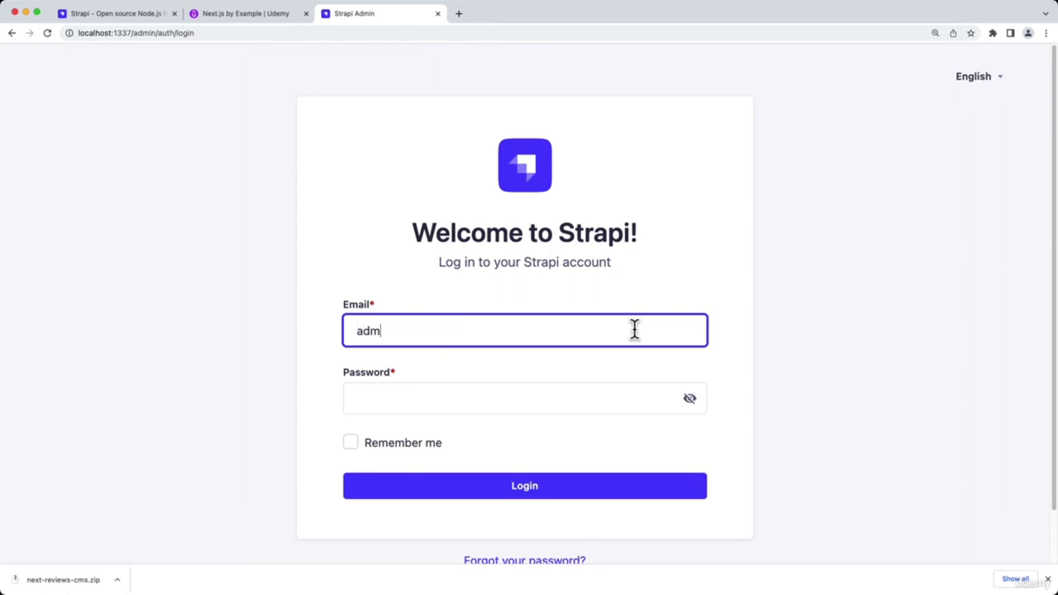
pyautogui.write('in@example.com')
pyautogui.press('Tab')
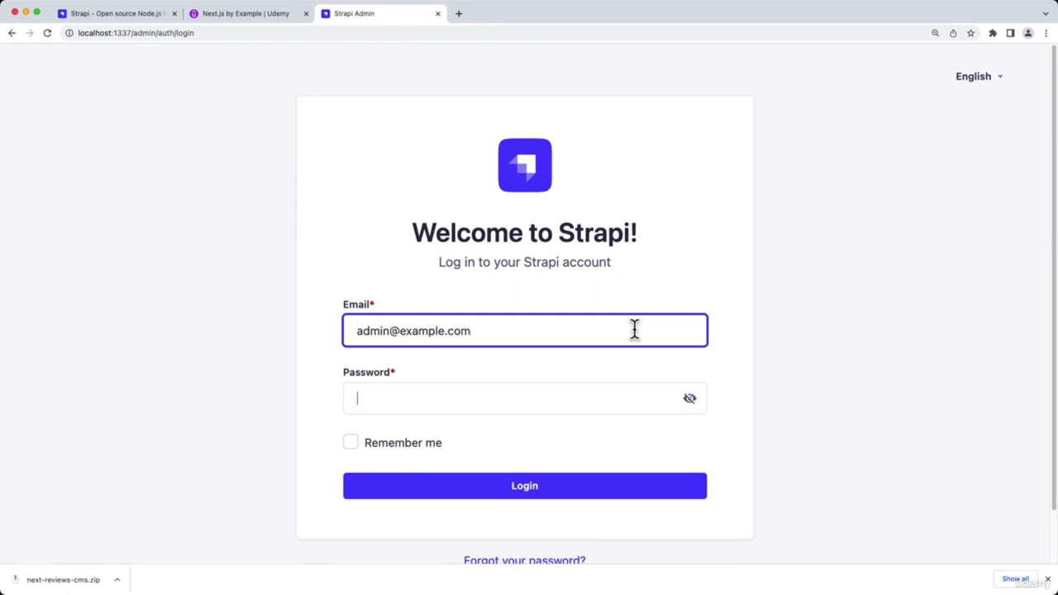
pyautogui.write('password')
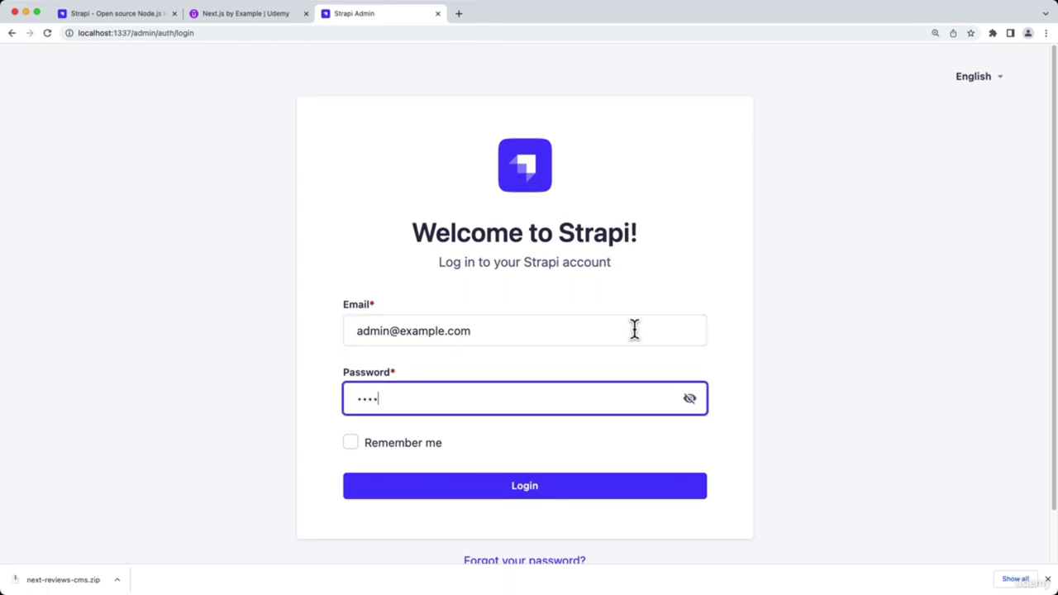
pyautogui.click(690, 401)
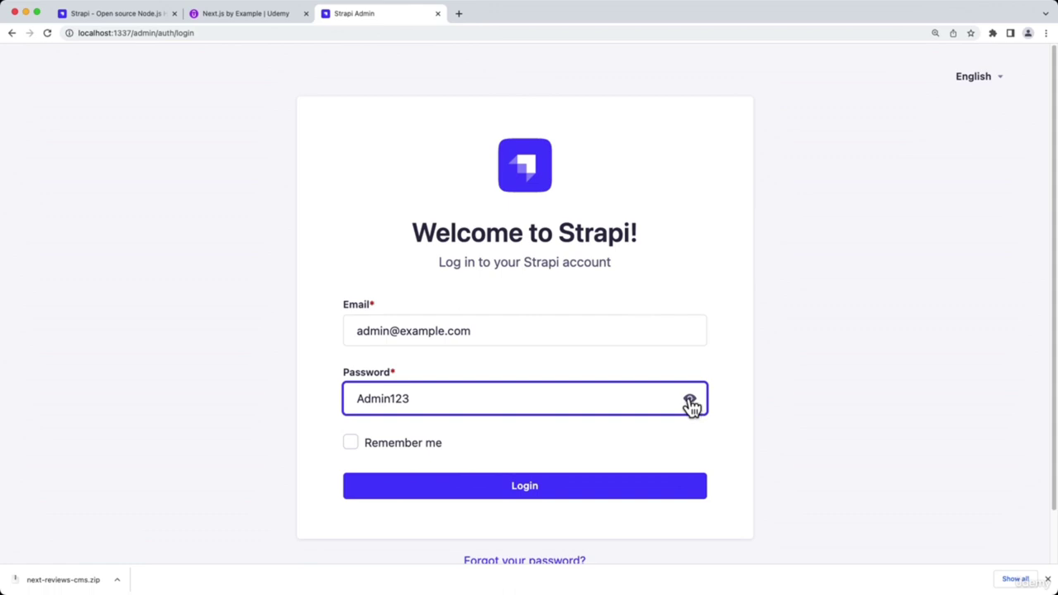
pyautogui.click(438, 447)
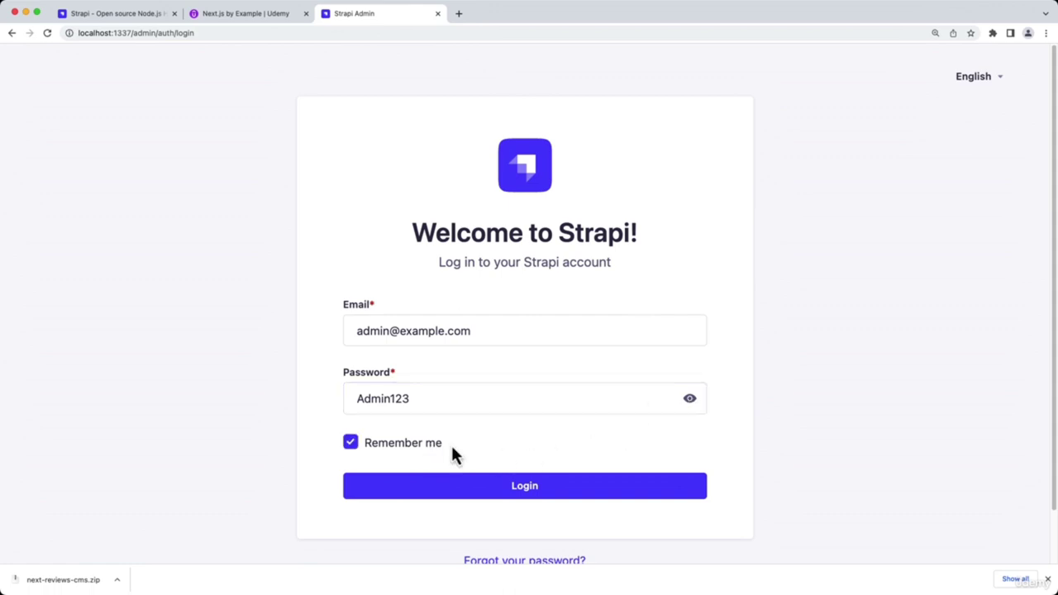
pyautogui.click(533, 493)
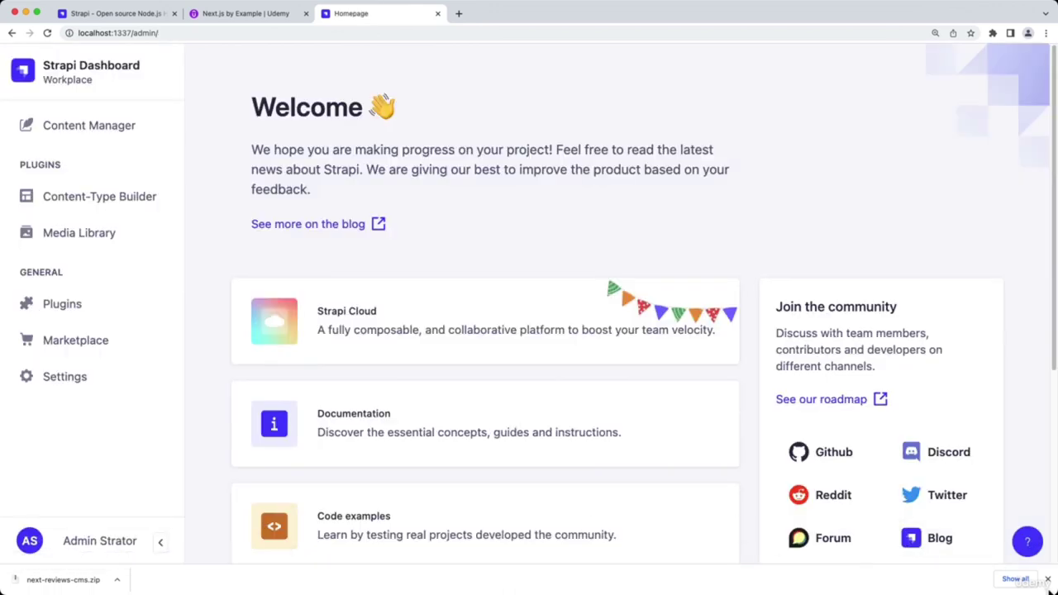
# Dismiss the download and production-mode notices, inspect Review's fields, then open the Review entries list
pyautogui.click(1048, 580)
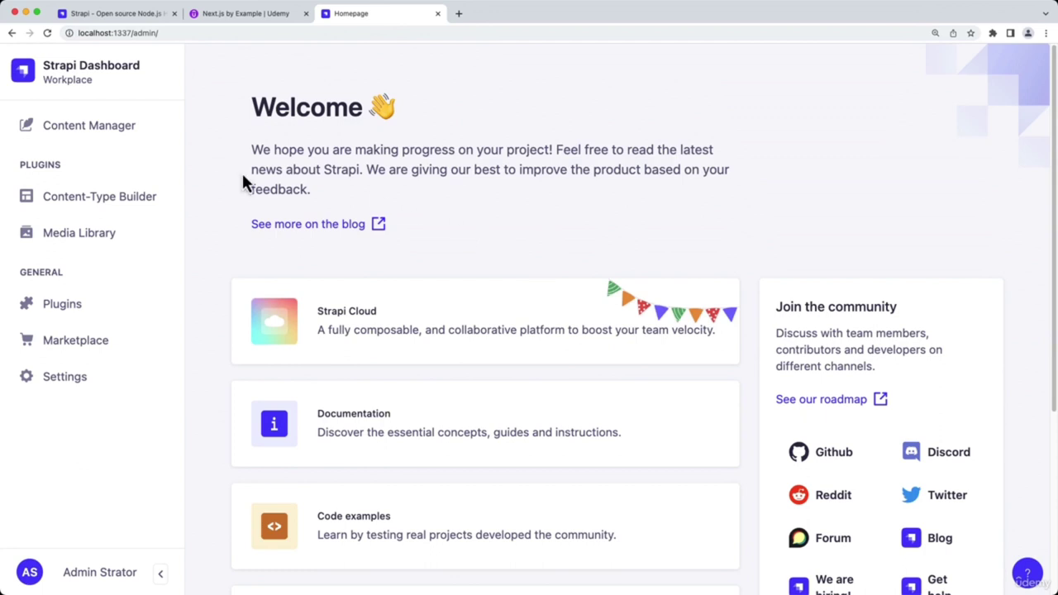
pyautogui.click(120, 206)
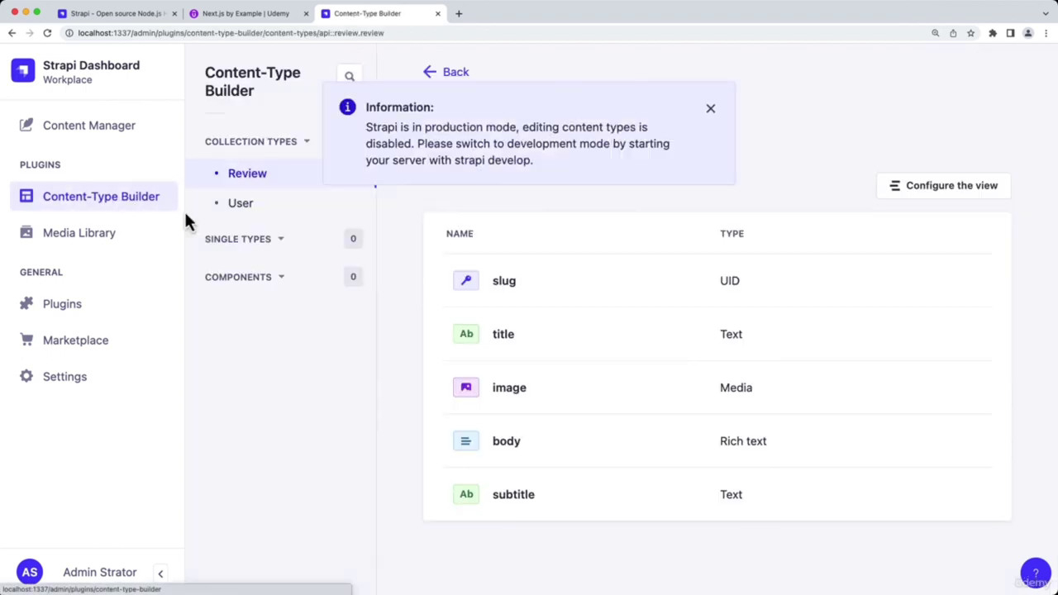
pyautogui.click(710, 108)
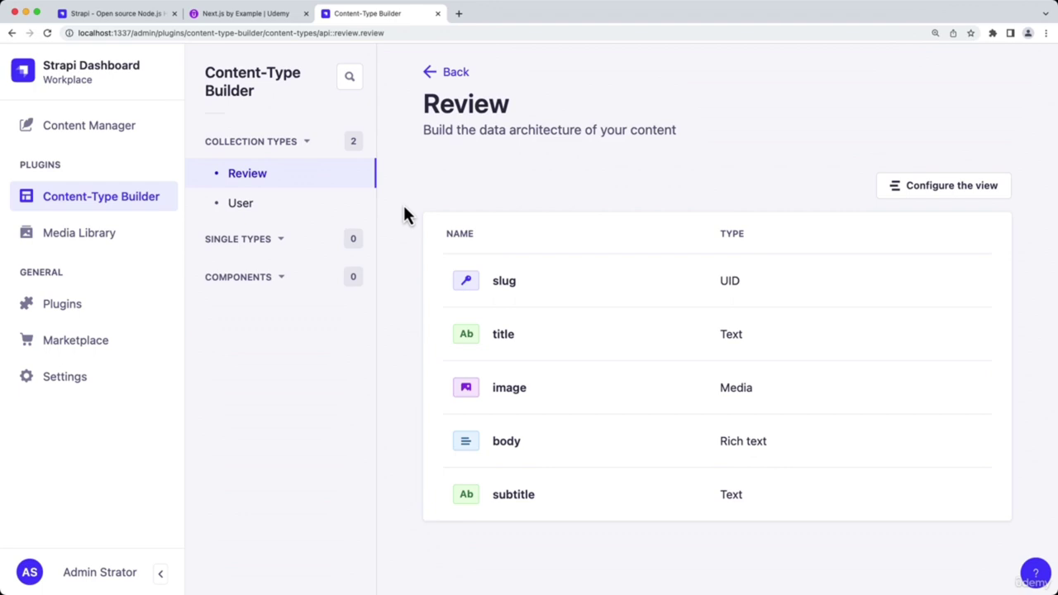
pyautogui.click(56, 132)
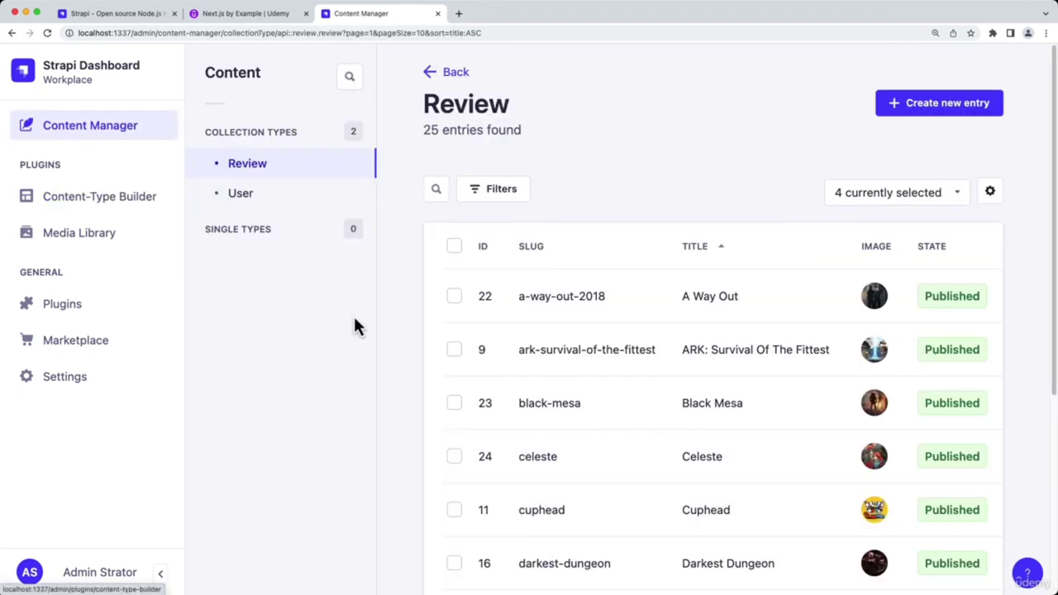
# Collapse the sidebar to icons, then open the A Way Out review and return to the list
pyautogui.click(160, 573)
pyautogui.scroll(-3, 198, 364)
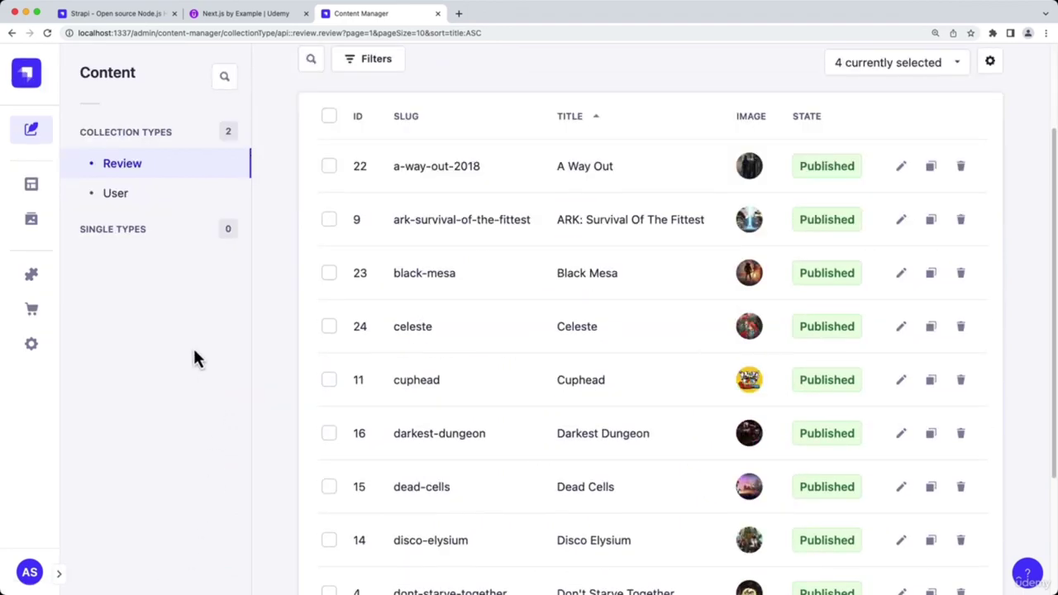
pyautogui.scroll(-3, 192, 346)
pyautogui.scroll(5, 190, 336)
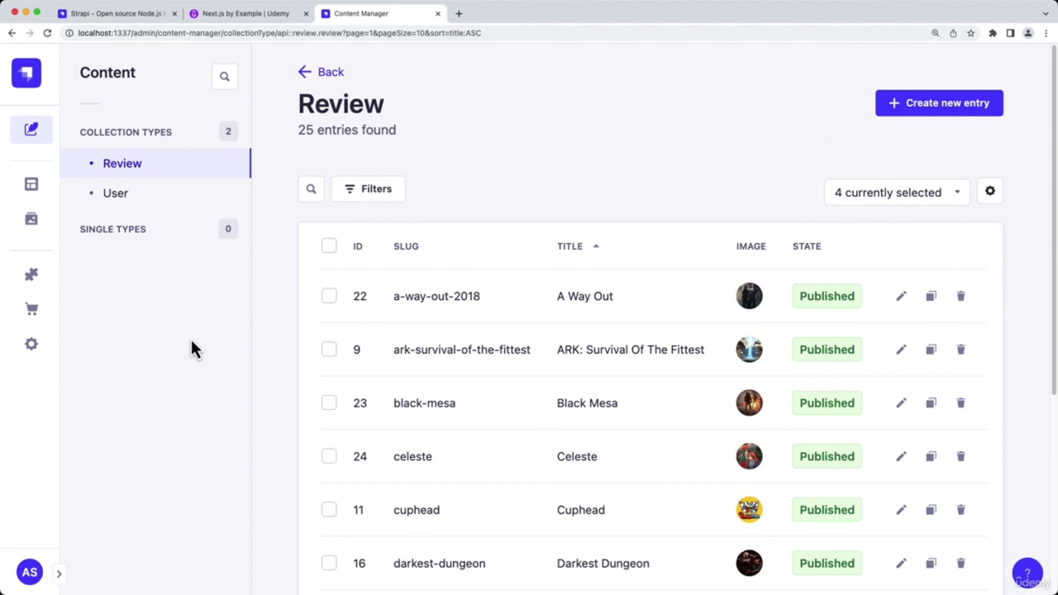
pyautogui.click(589, 291)
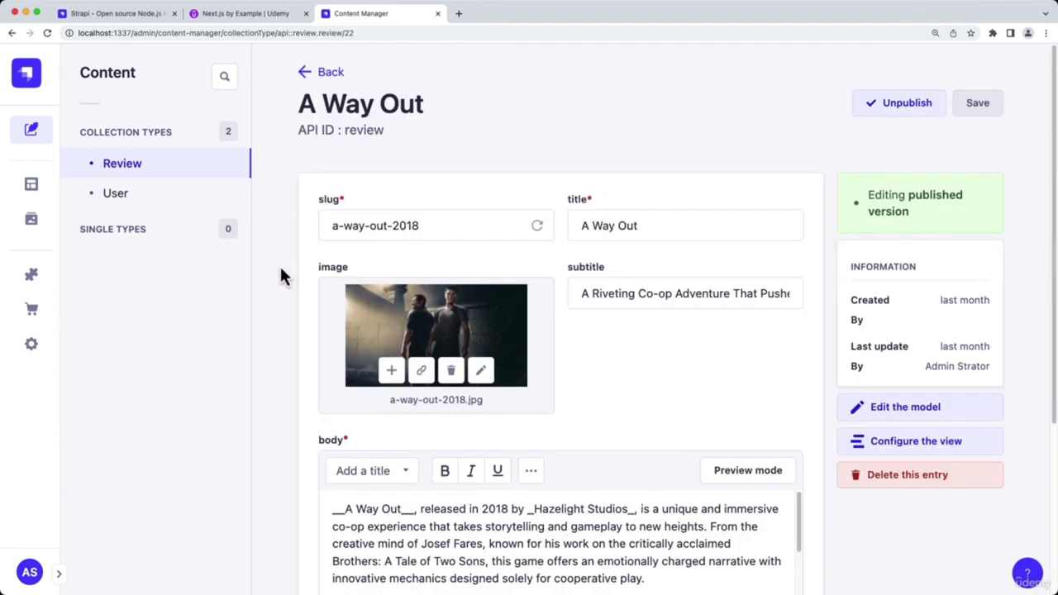
pyautogui.scroll(-3, 281, 277)
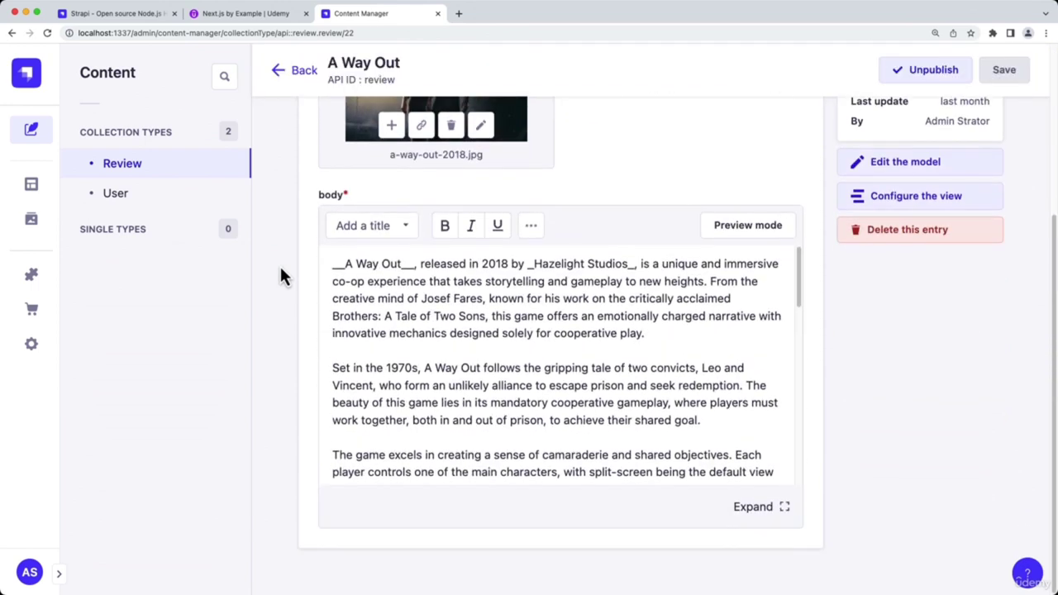
pyautogui.scroll(3, 281, 277)
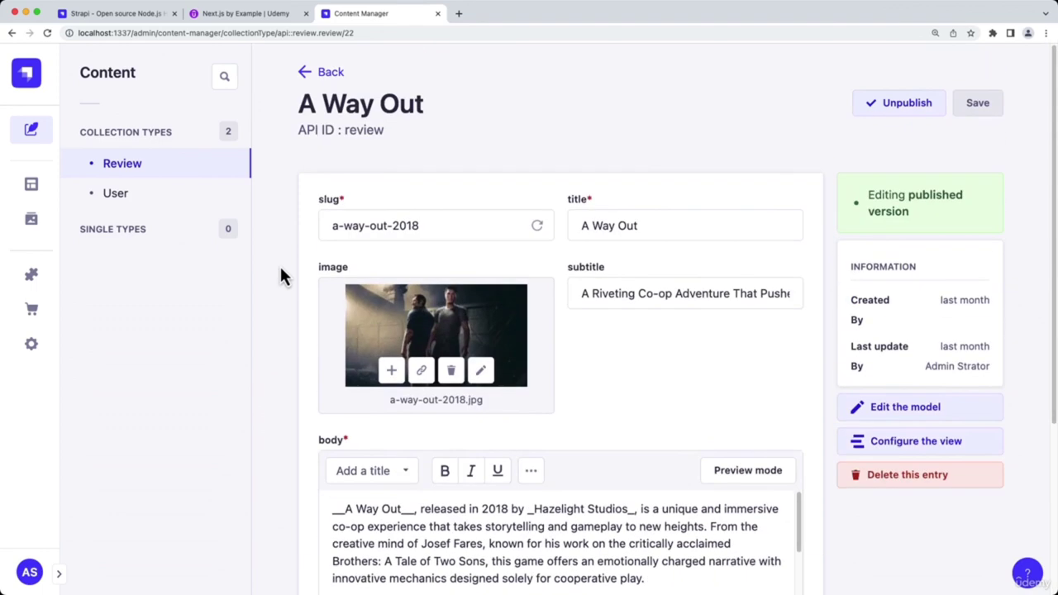
pyautogui.click(333, 83)
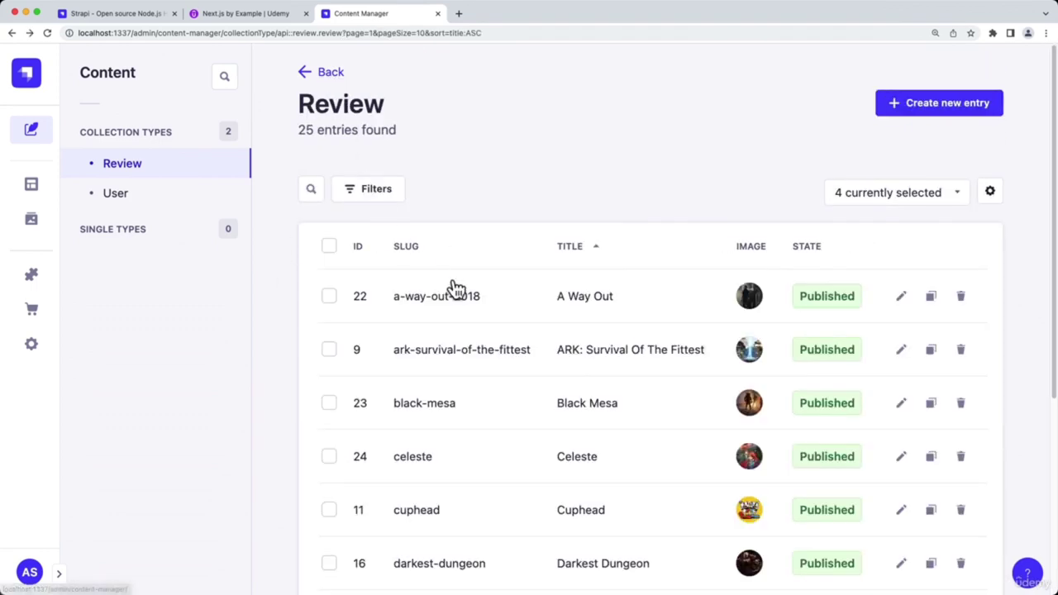
# Open the ARK: Survival Of The Fittest review and return to the list
pyautogui.click(583, 357)
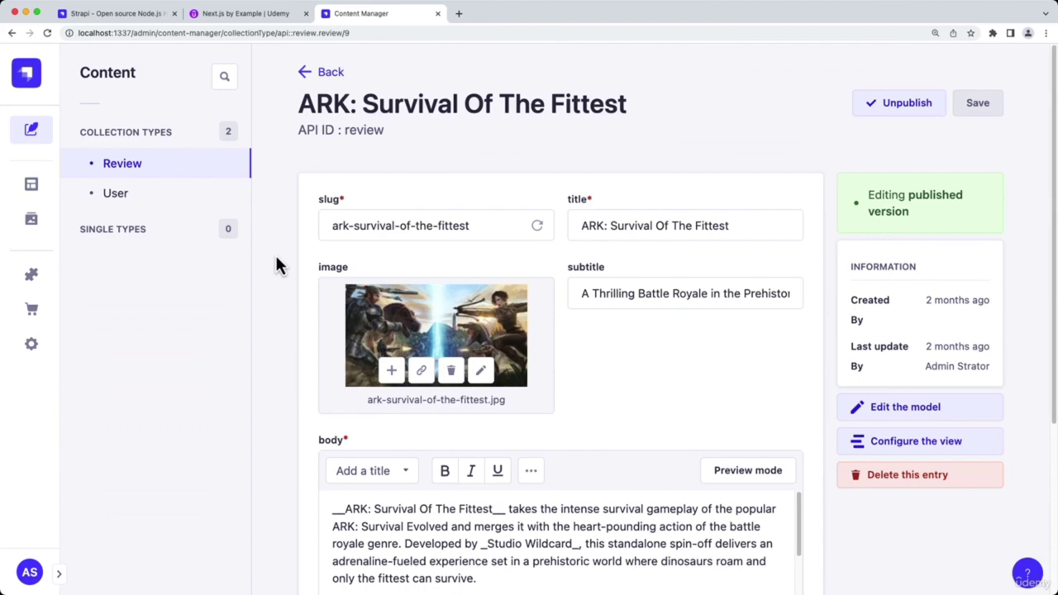
pyautogui.scroll(-3, 278, 265)
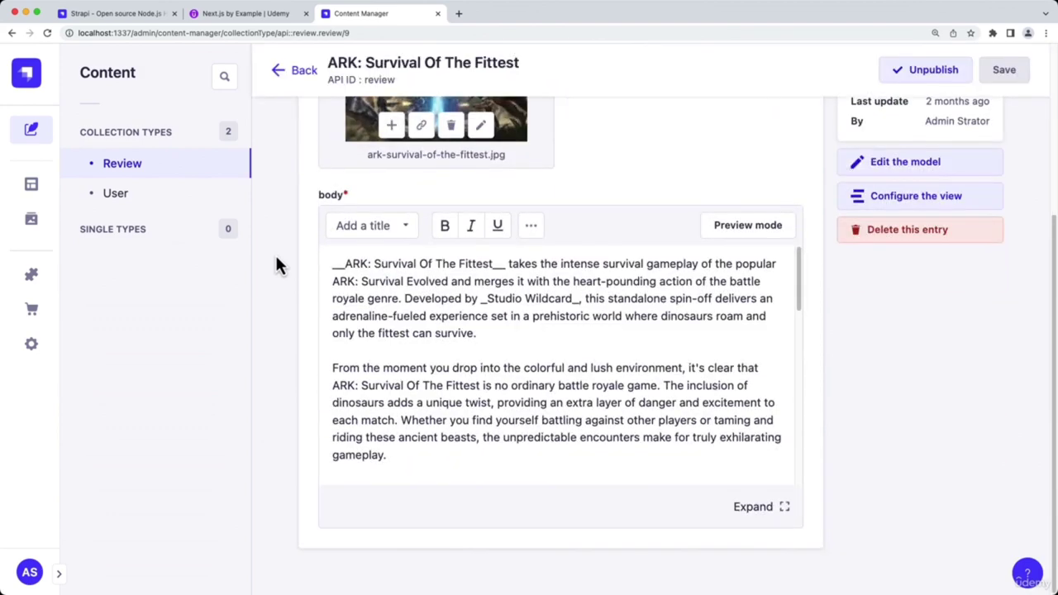
pyautogui.scroll(3, 276, 258)
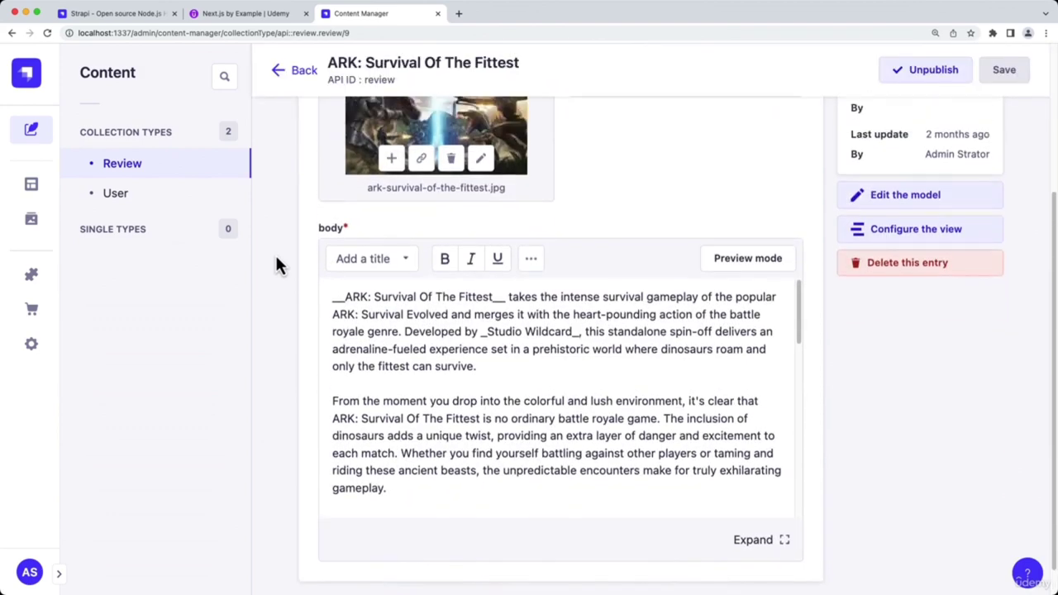
pyautogui.click(320, 76)
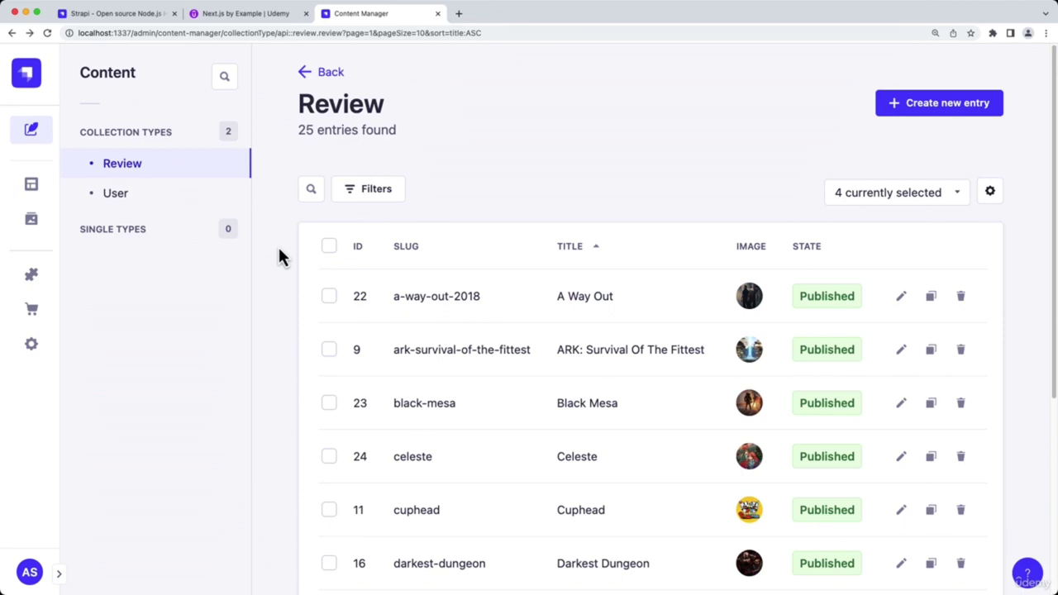
pyautogui.press('super+t')
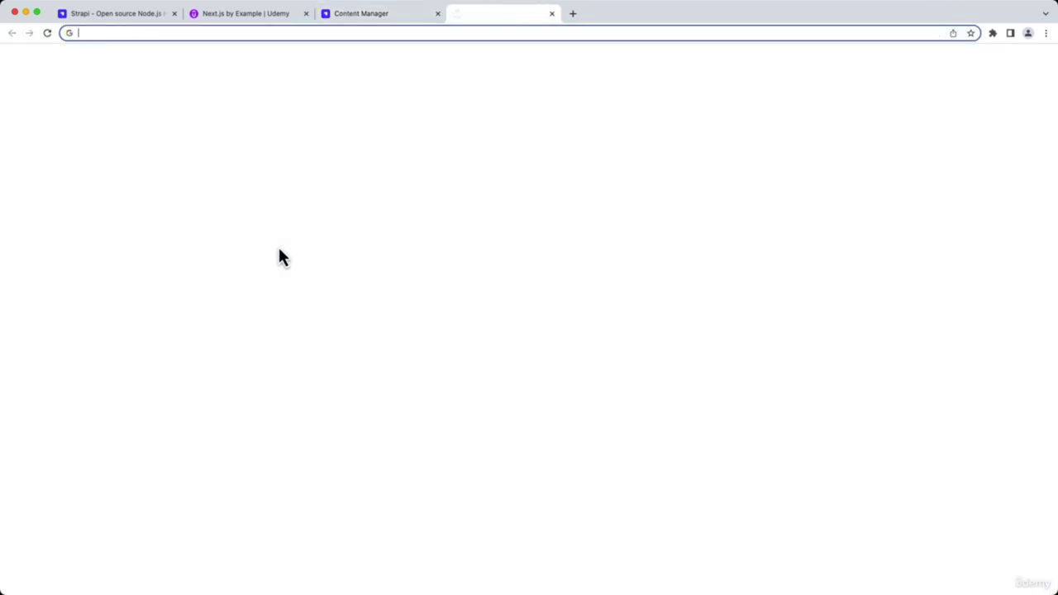
pyautogui.write('localhost:1337/admin')
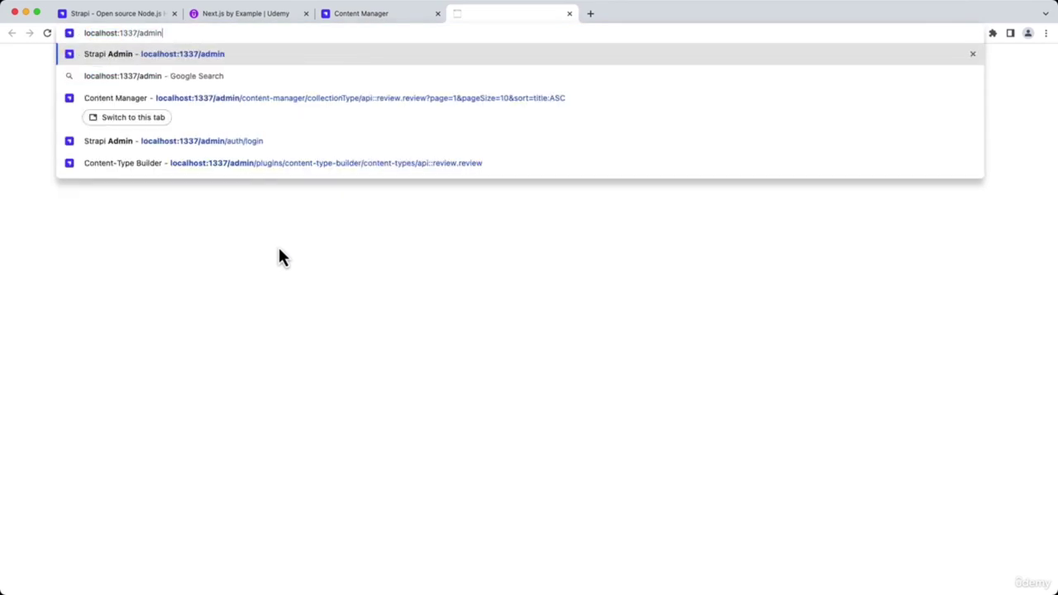
pyautogui.hotkey('alt', 'shift', 'Left')
pyautogui.write('api/reviews')
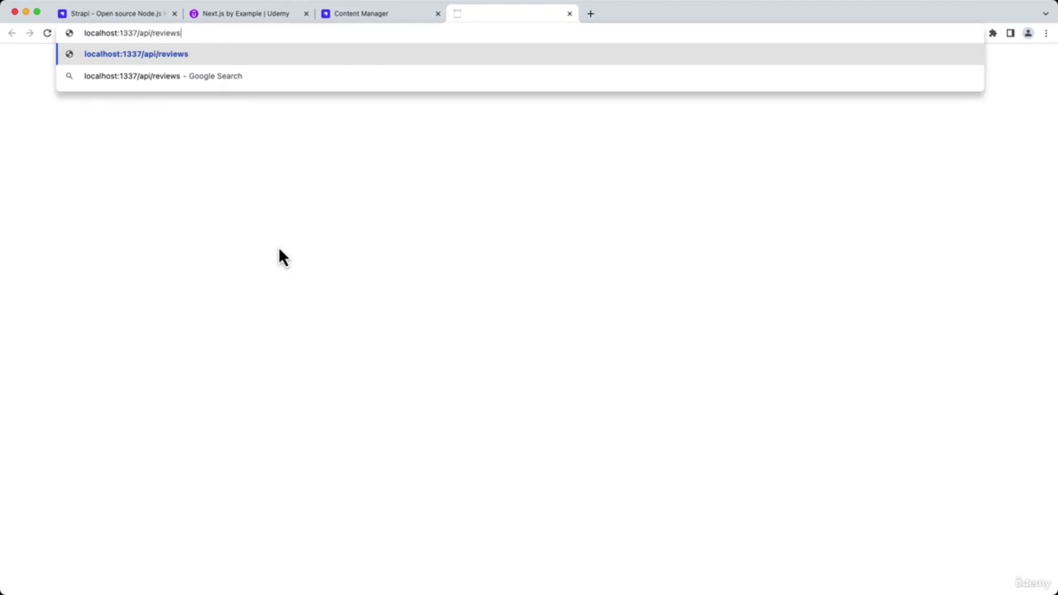
pyautogui.press('Return')
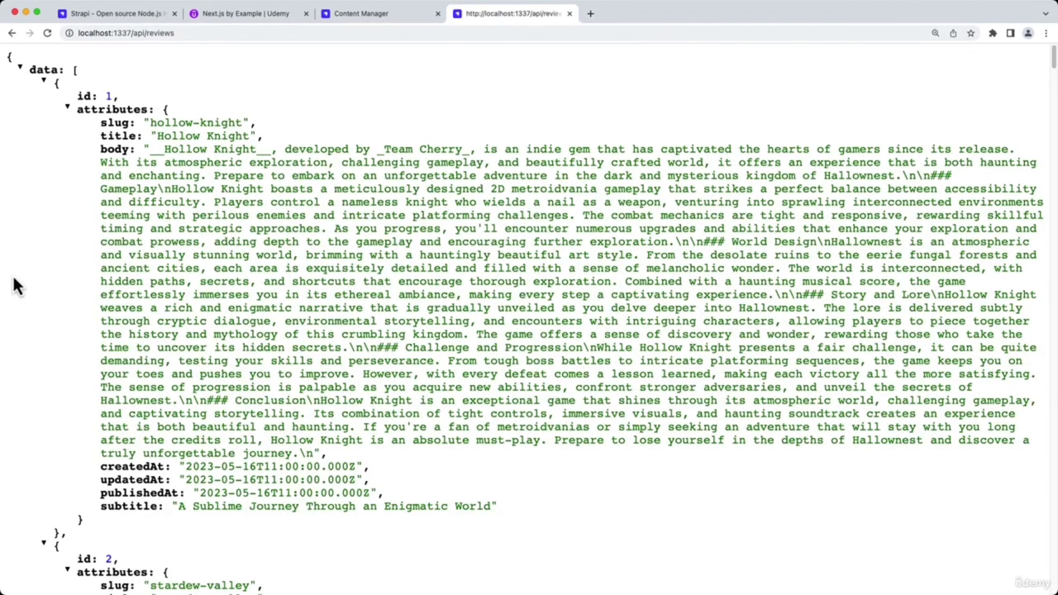
pyautogui.scroll(-10, 15, 285)
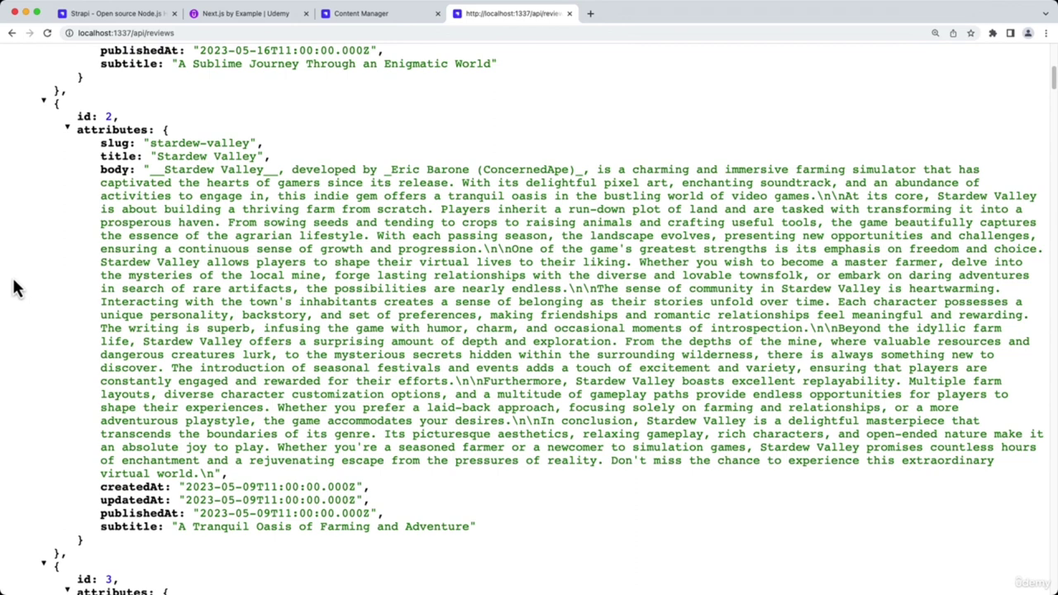
pyautogui.scroll(5, 17, 288)
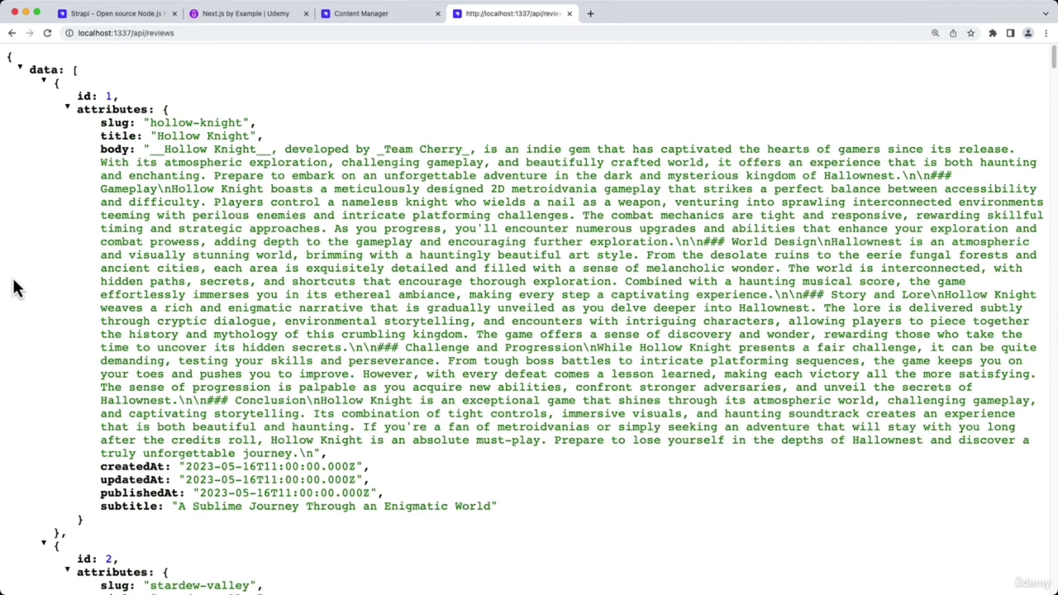
pyautogui.click(569, 13)
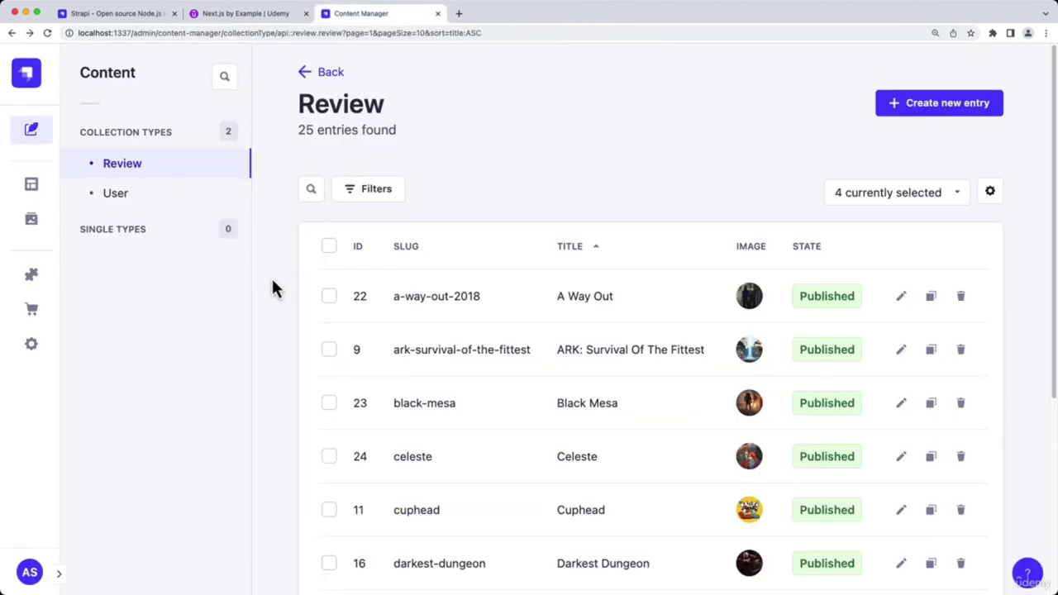